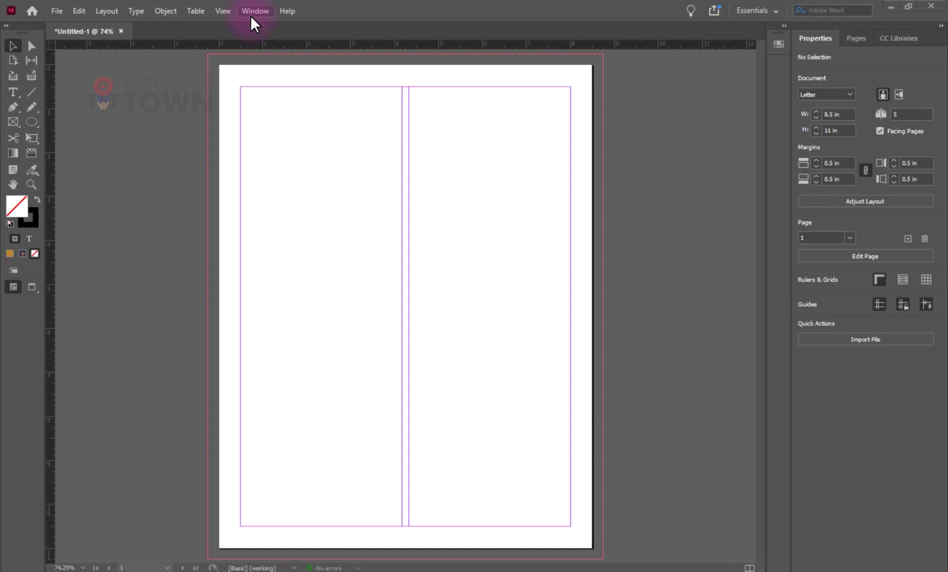
Display the Pathfinder controls and place them beside the document page.
left_click(250, 14)
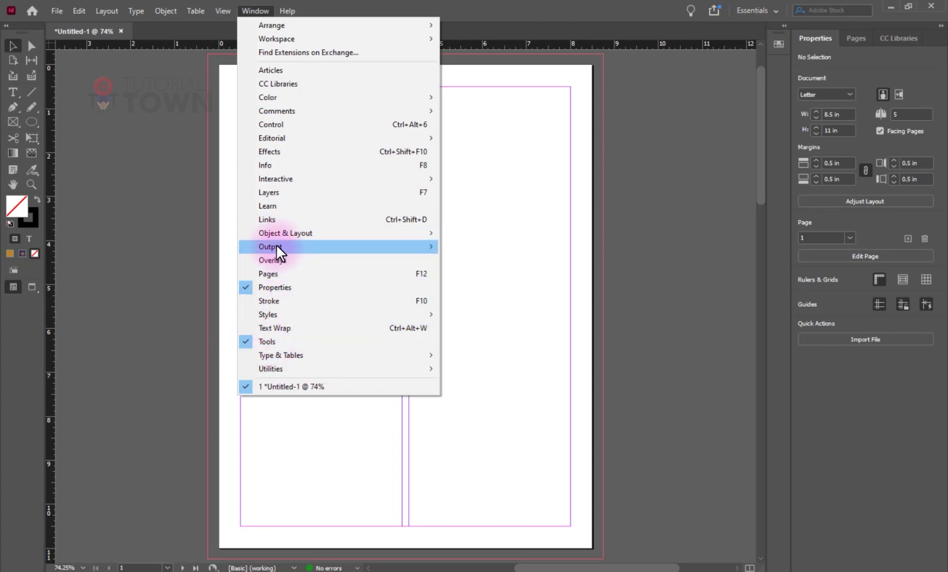
mouse_move(327, 234)
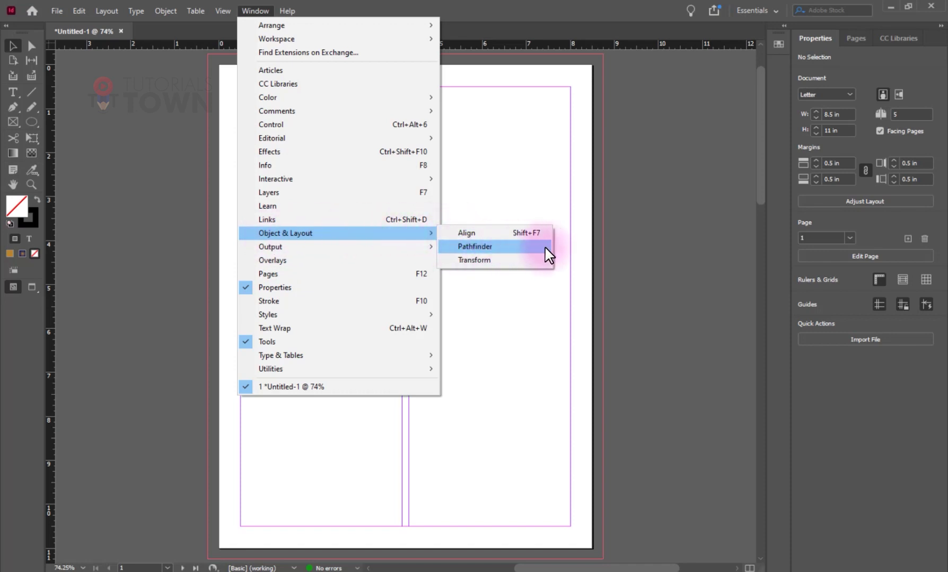
left_click(513, 247)
left_click_drag(484, 213, 167, 138)
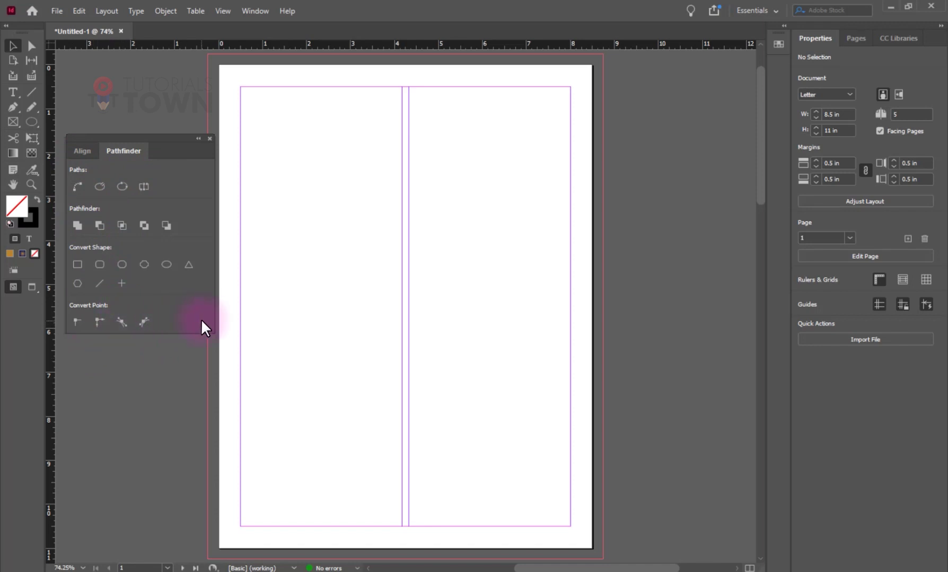
Draw a circle about 2.12 in across with the Ellipse tool in the upper part of the first column.
left_click(32, 121)
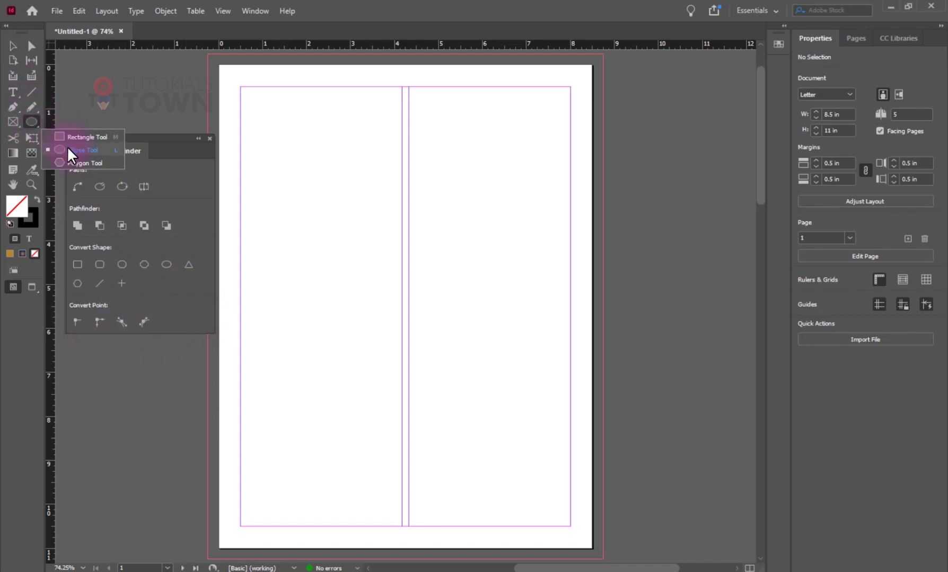
left_click(67, 148)
left_click_drag(255, 150, 344, 269)
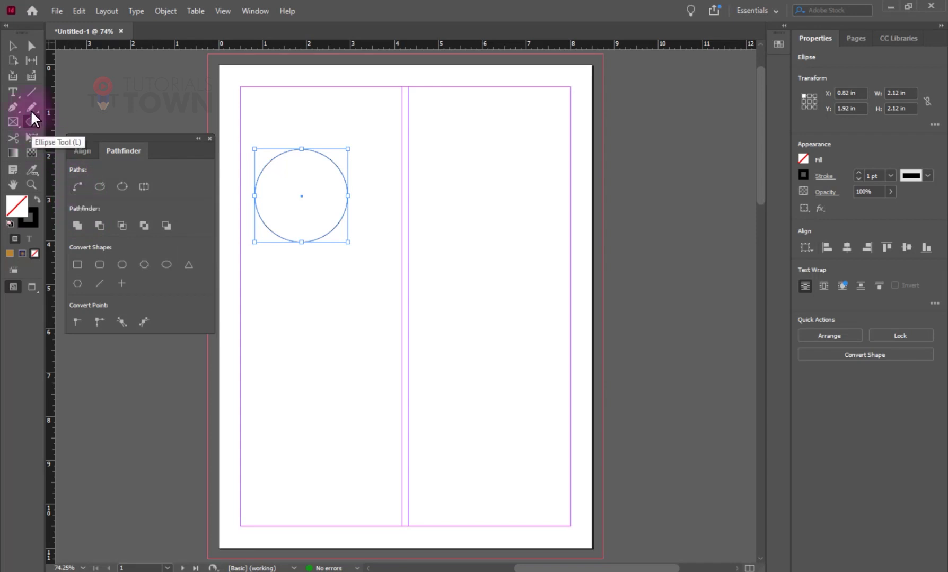
Draw two vertical lines about 2.5 in and 2.28 in long below the circle and join their upper endpoints.
left_click(31, 92)
mouse_move(283, 274)
left_mouse_down()
mouse_move(284, 385)
mouse_move(307, 355)
mouse_move(304, 376)
left_mouse_up()
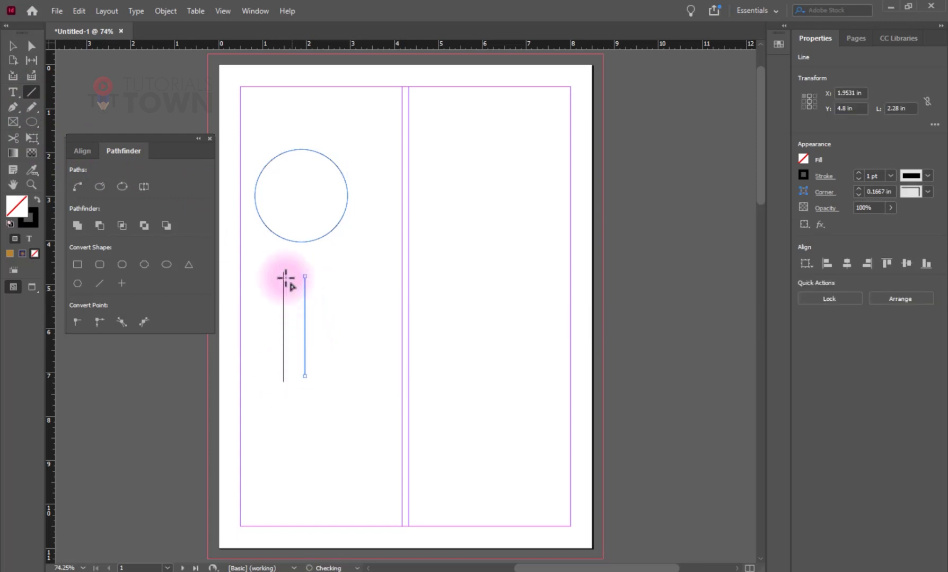
left_click(32, 47)
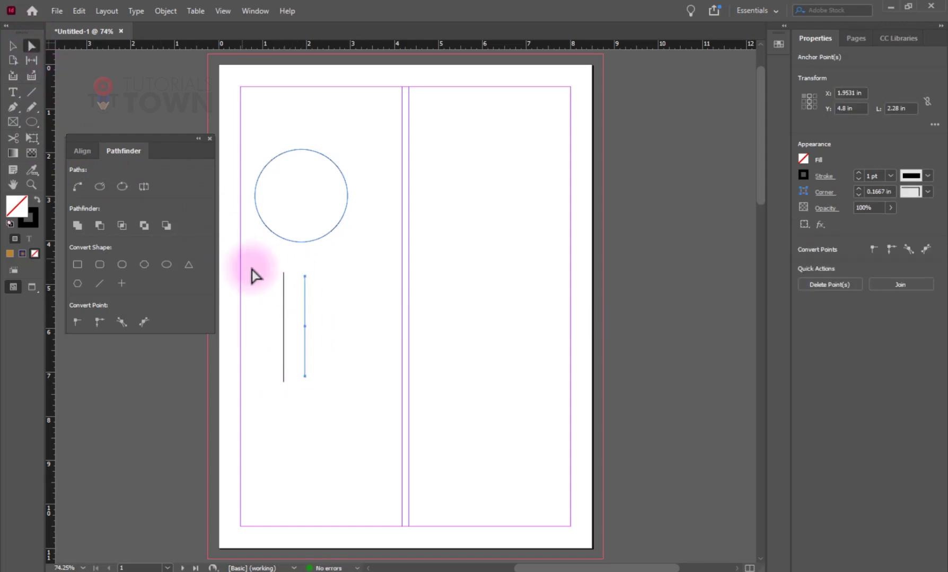
left_click_drag(271, 265, 322, 287)
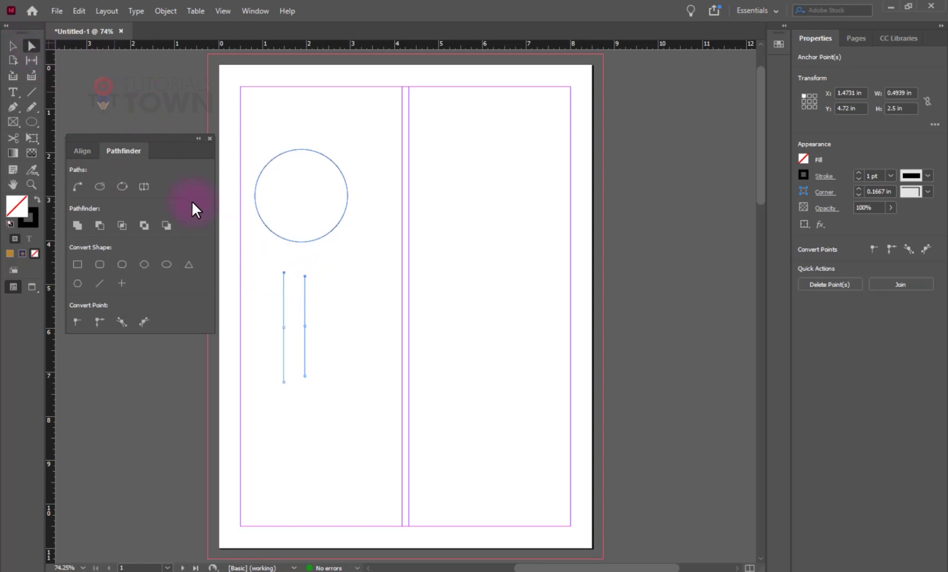
left_click(77, 186)
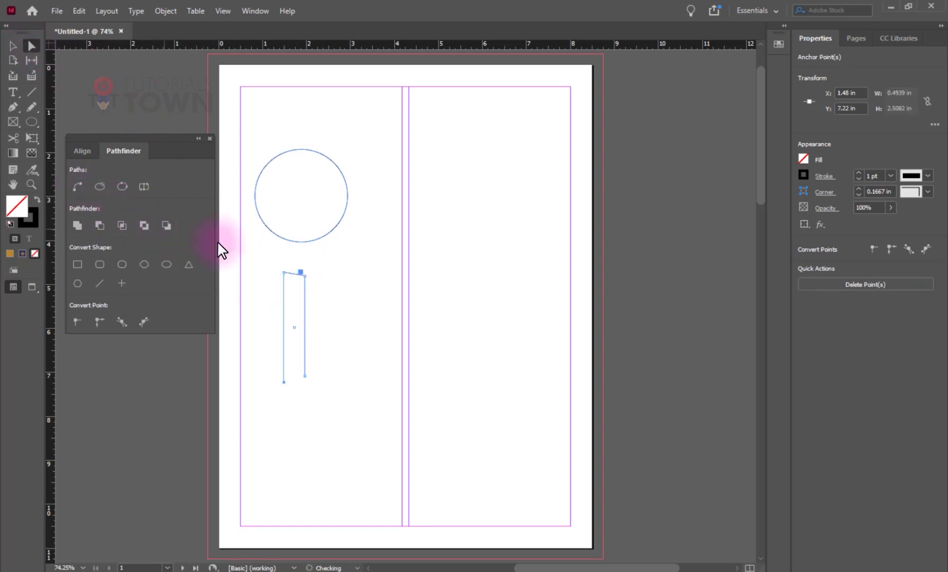
Join the remaining lower endpoints of the two lines to close the path.
left_click(162, 11)
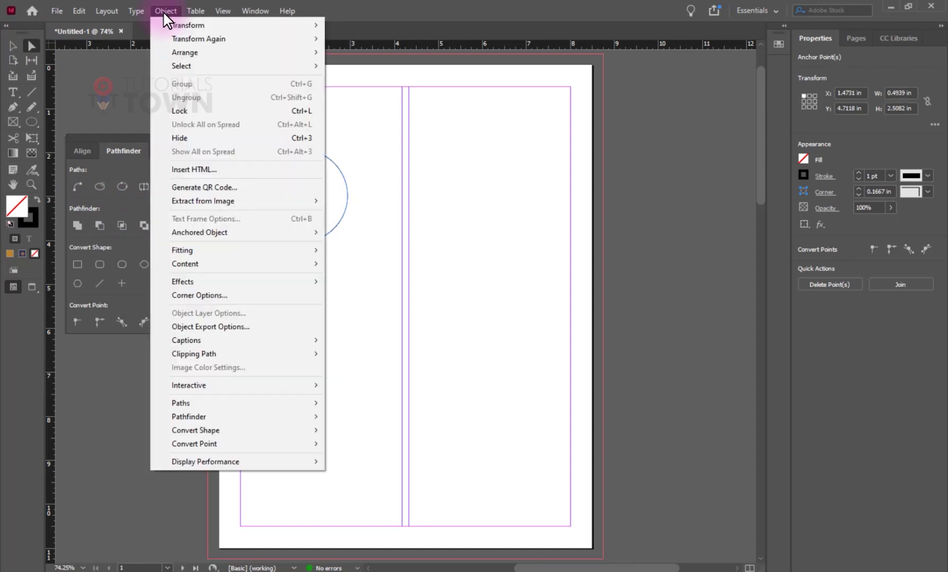
mouse_move(276, 403)
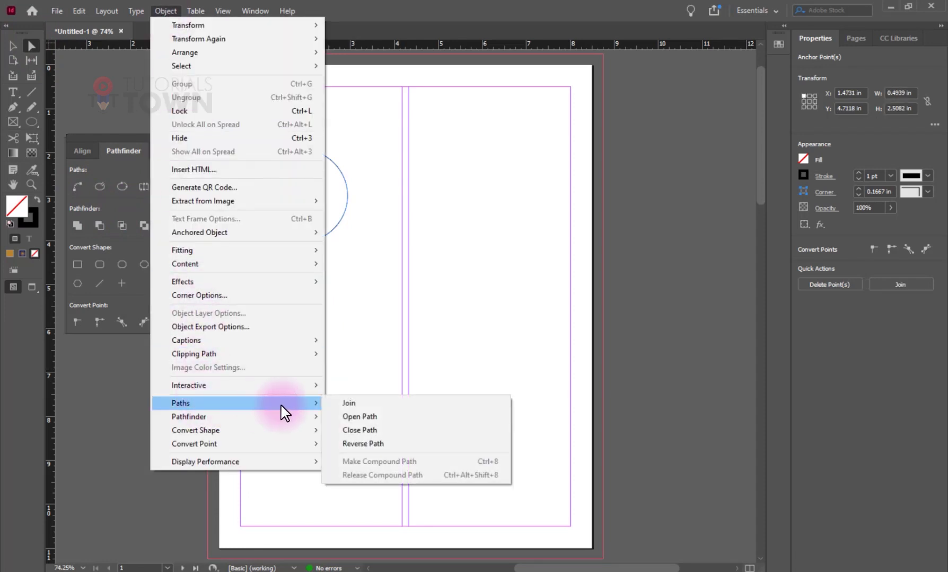
left_click(350, 404)
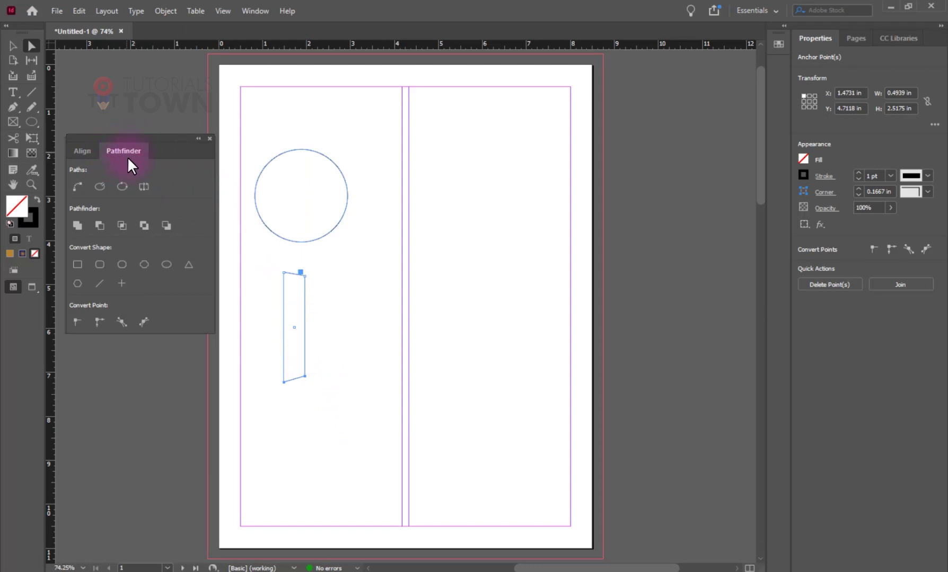
Convert the closed path to a rectangle, a rounded rectangle and finally an inverse rounded rectangle.
left_click(78, 263)
left_click(101, 268)
left_click(144, 266)
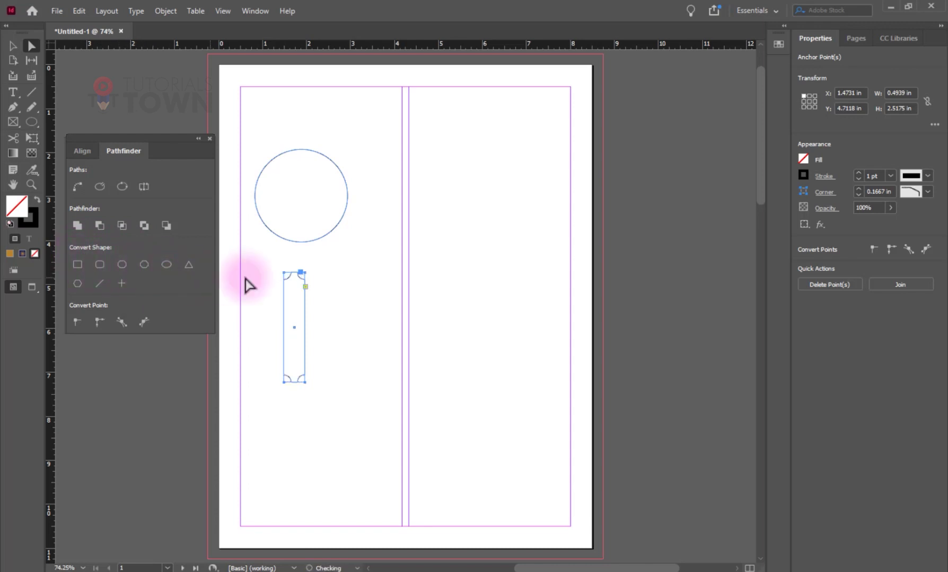
Delete the inverse rounded rectangle below the circle.
left_click(17, 51)
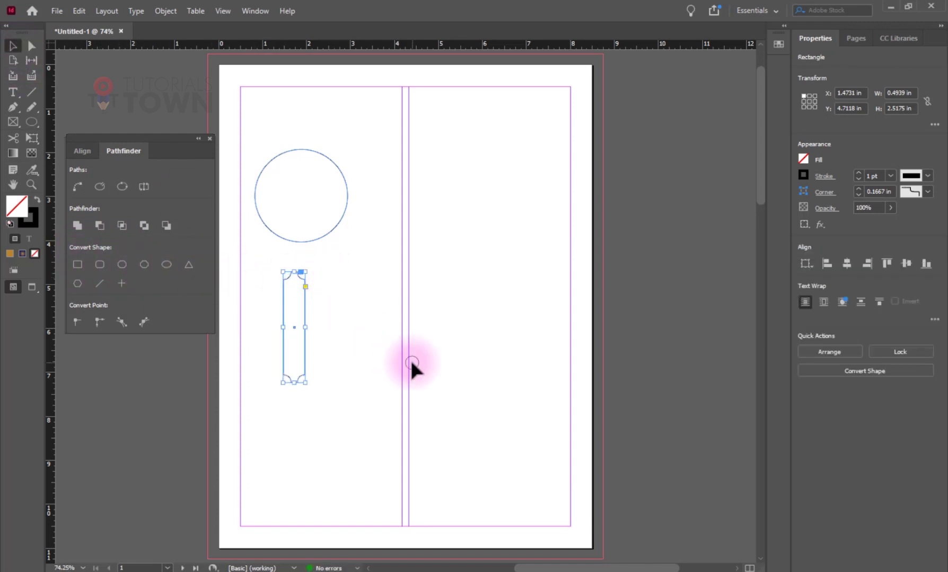
left_click(332, 295)
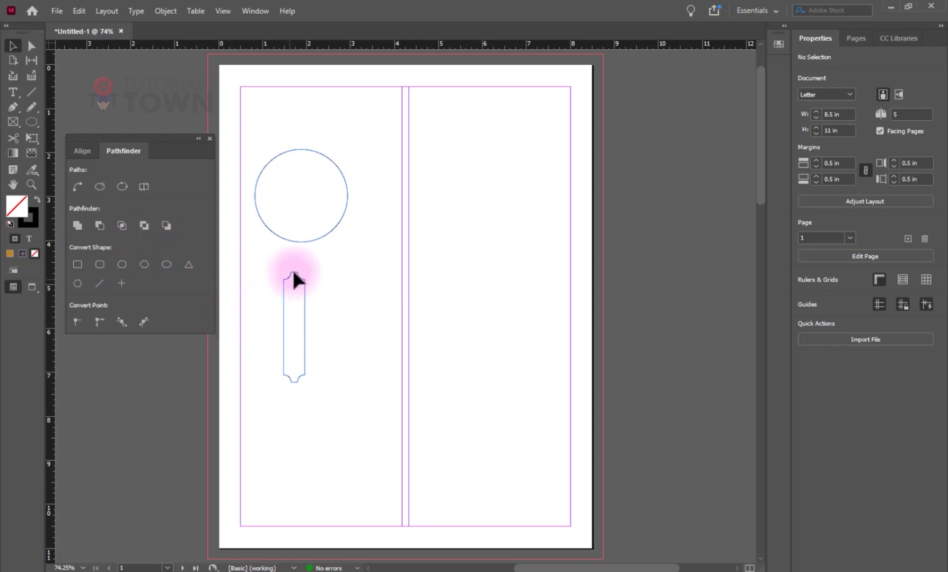
left_click_drag(318, 264, 276, 423)
left_click(271, 422)
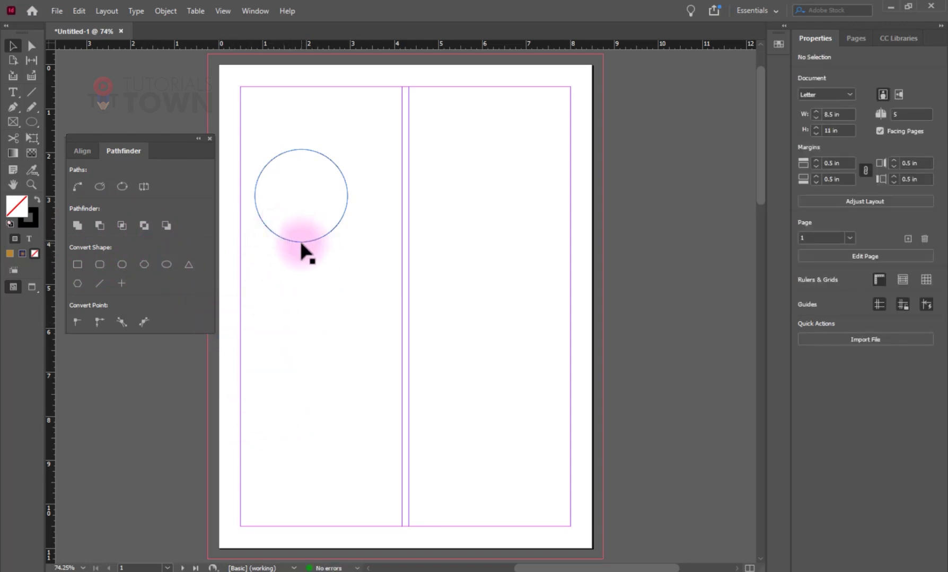
Move the circle to about X 1.48 in, Y 2.8 in and turn on Preview mode to hide the guides.
left_click_drag(301, 241, 314, 270)
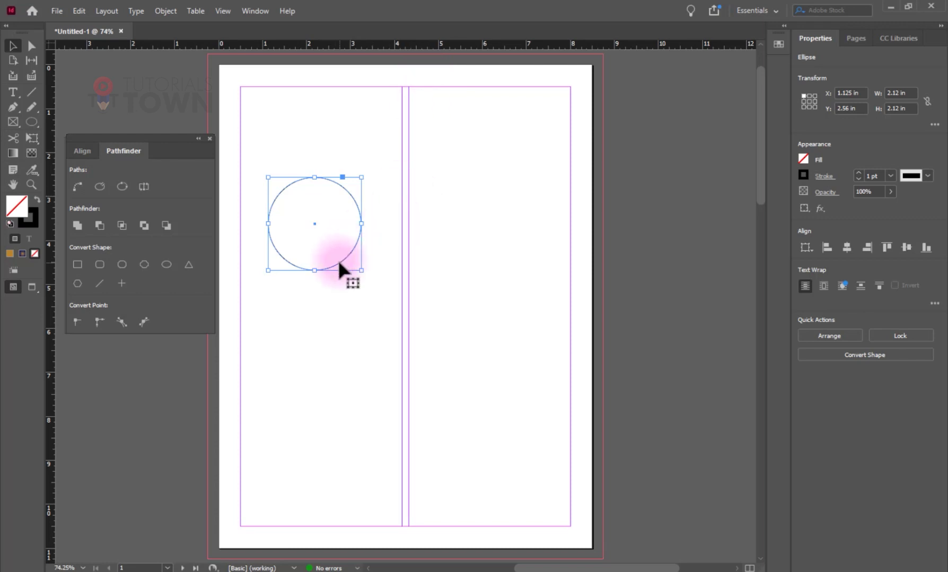
left_click_drag(338, 258, 356, 290)
key("w")
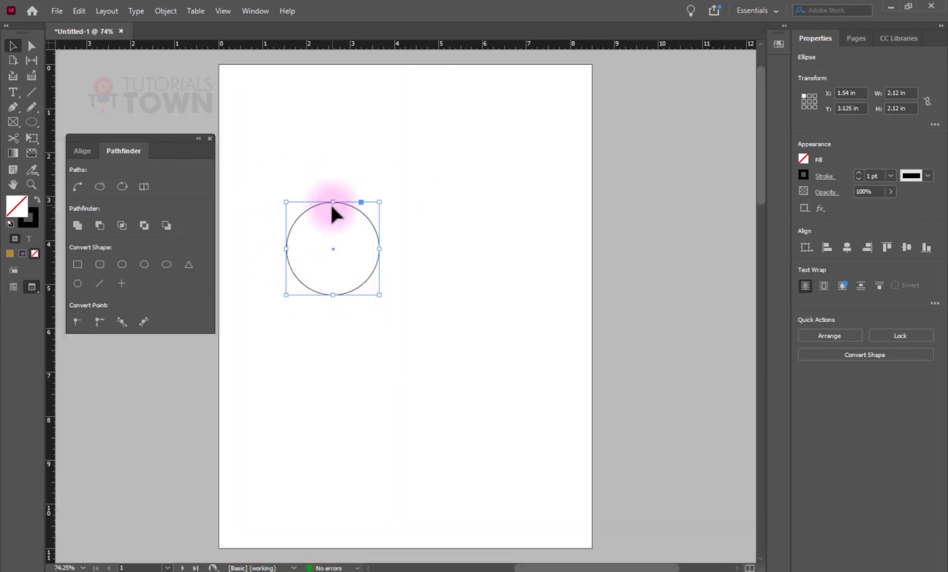
left_click(328, 327)
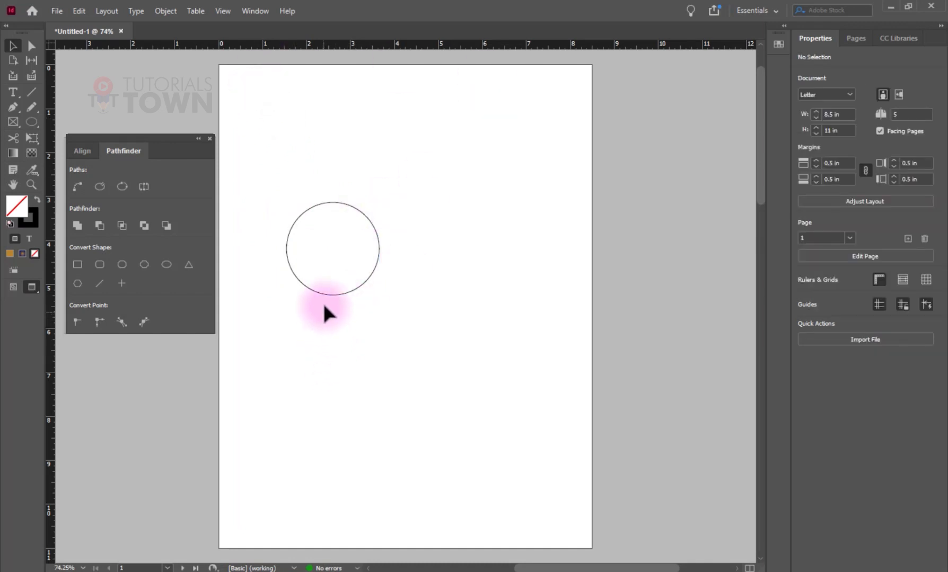
left_click_drag(352, 265, 328, 283)
Draw a 2 in square overlapping the circle's lower right and a rectangle about 2.54 by 1.3 in overlapping its upper left.
left_click(32, 122)
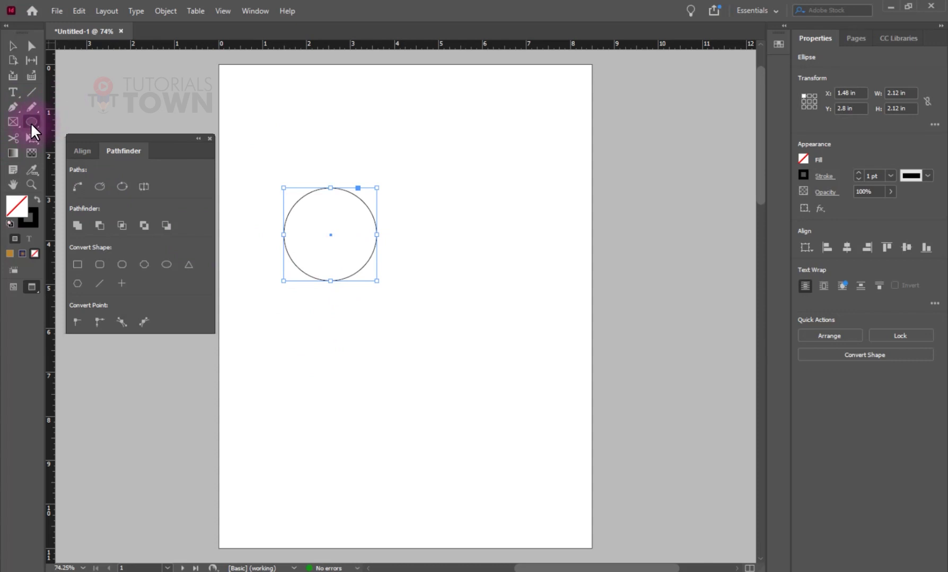
left_click(74, 139)
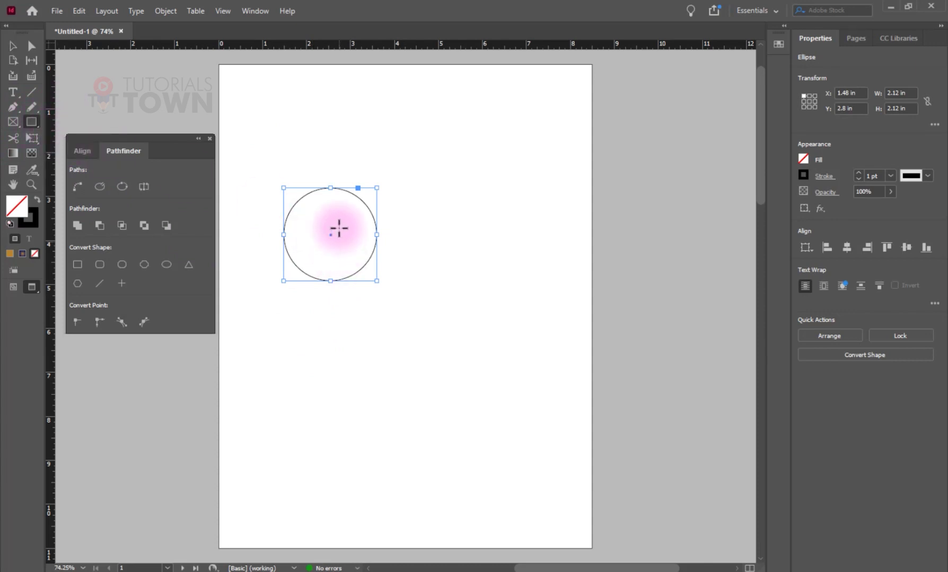
left_click_drag(341, 235, 413, 344)
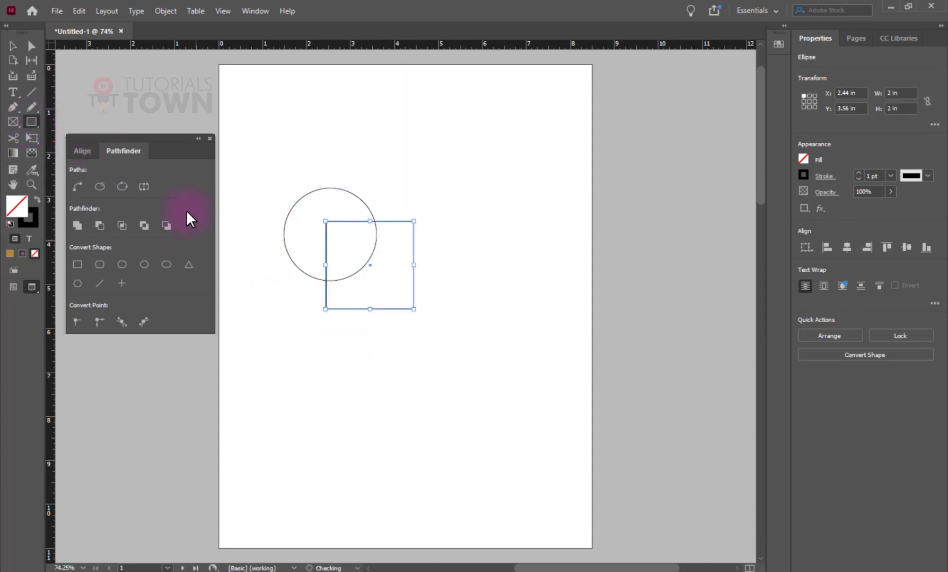
left_click_drag(258, 178, 372, 238)
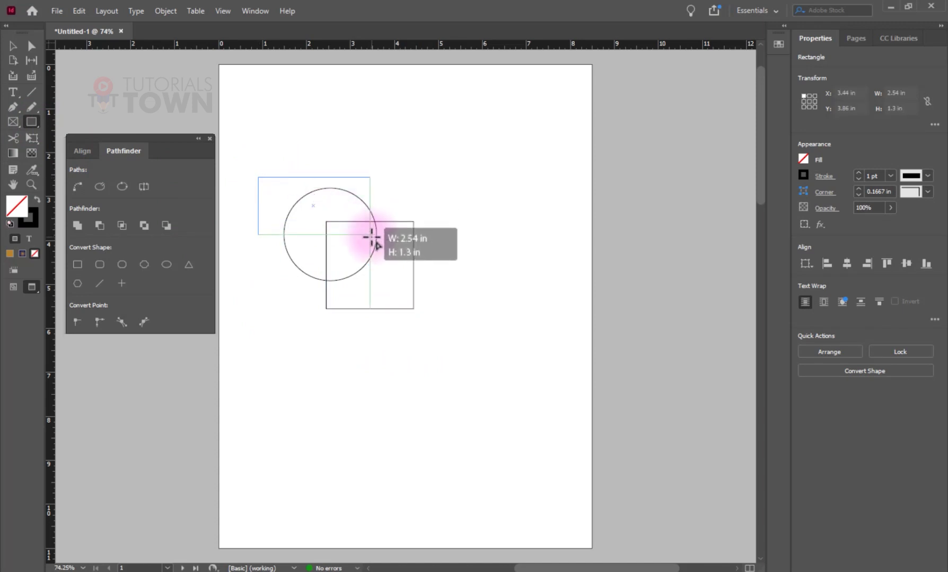
Move the circle, square and rectangle together about 0.94 in up the page.
left_click(13, 46)
left_click_drag(414, 184, 324, 233)
left_click(409, 292)
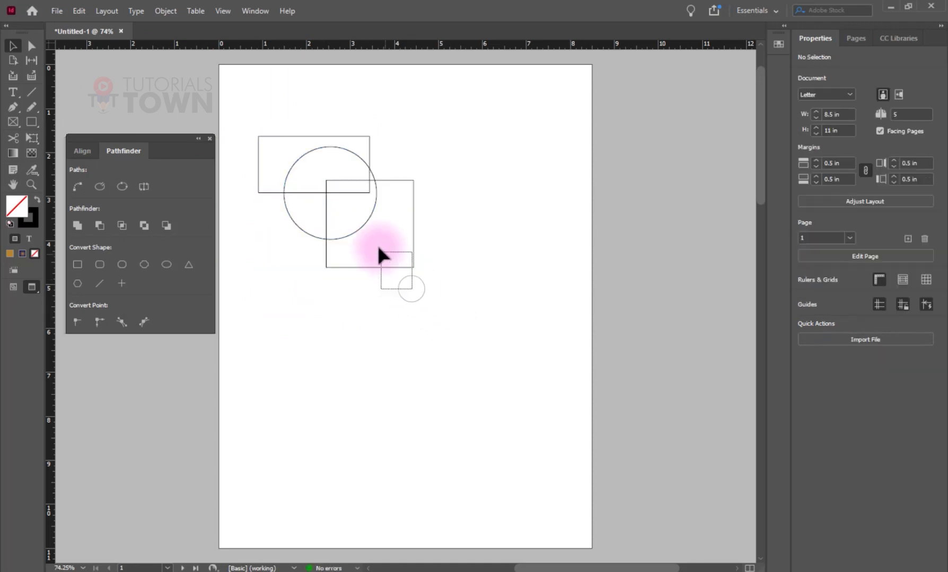
Fill the square with the ochre C=25 M=49 Y=100 K=6 and the upper rectangle with the pink C=7 M=100 Y=58 K=0.
left_click(376, 245)
left_click(10, 254)
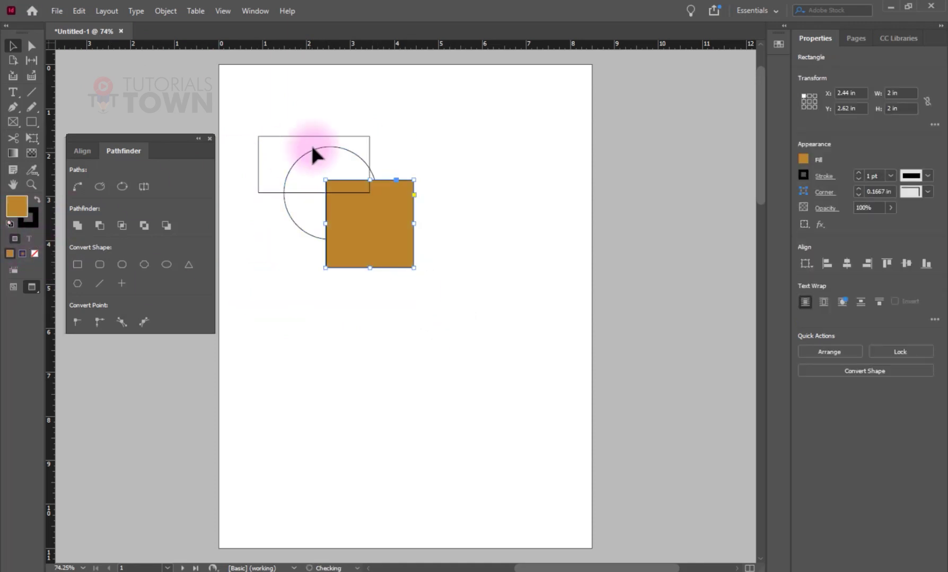
left_click(368, 137)
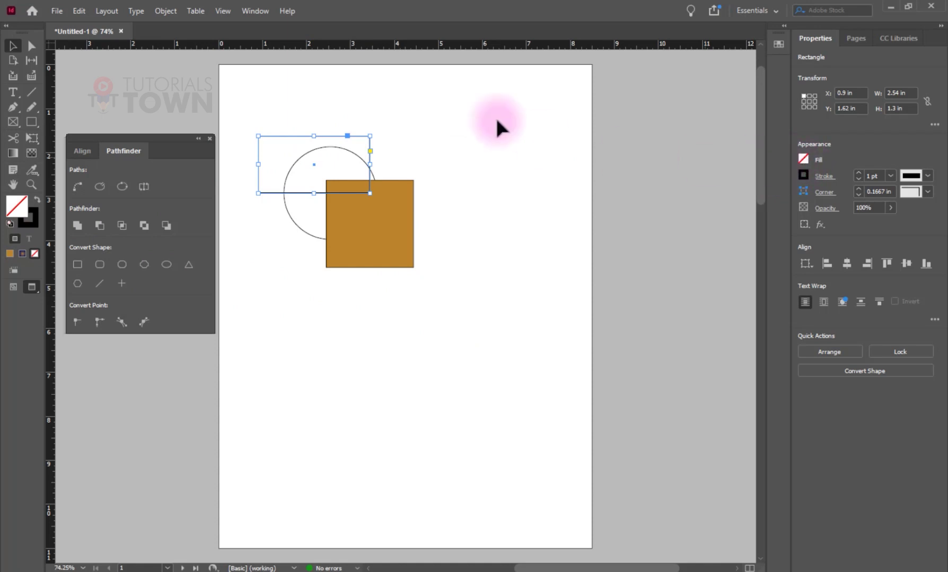
left_click(780, 45)
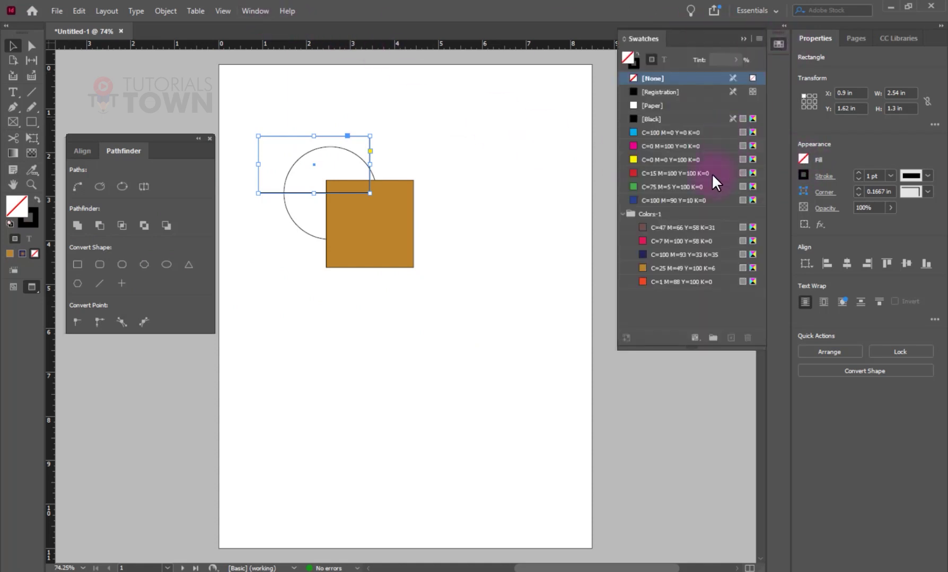
left_click_drag(656, 242, 353, 192)
Fill the circle with the dark blue C=100 M=93 Y=33 K=35 swatch and deselect it.
left_click(313, 218)
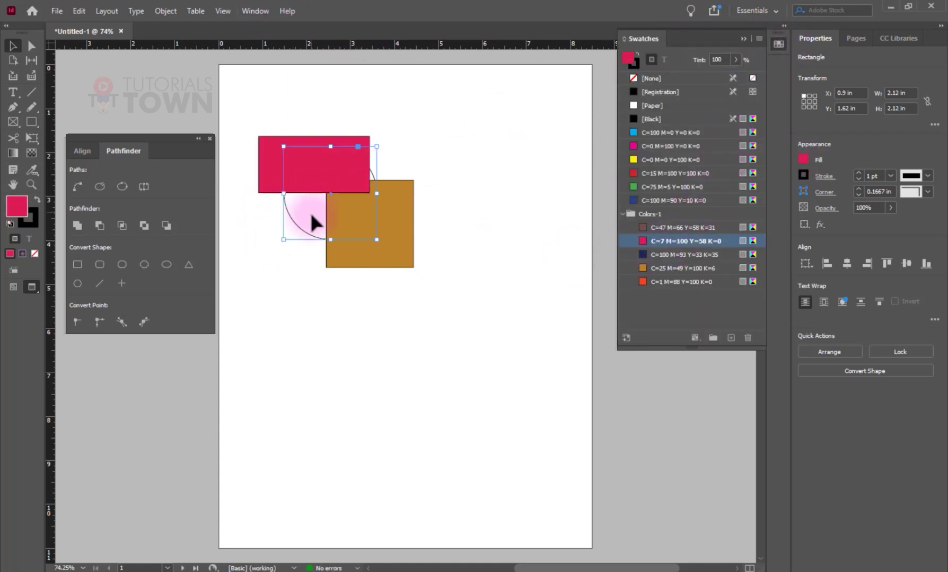
left_click(650, 254)
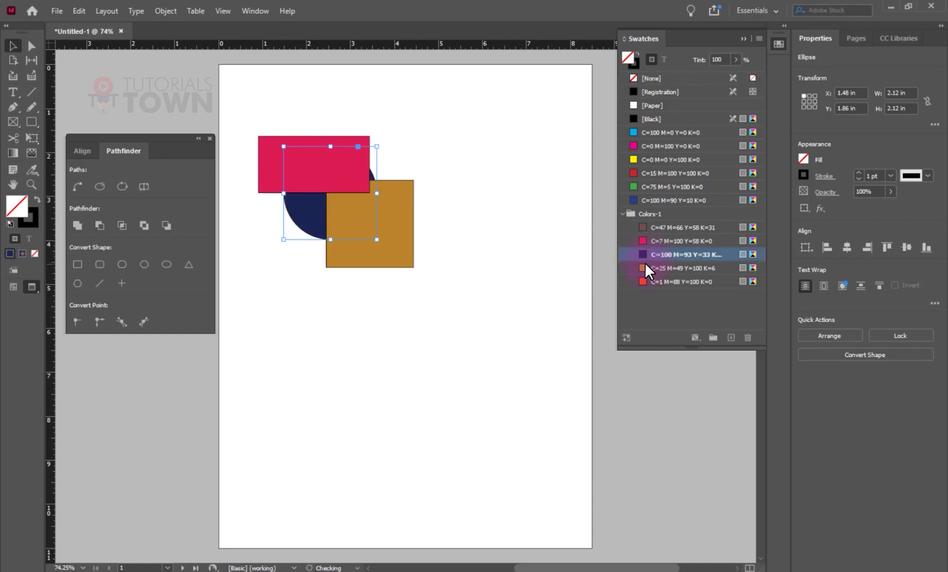
left_click(527, 180)
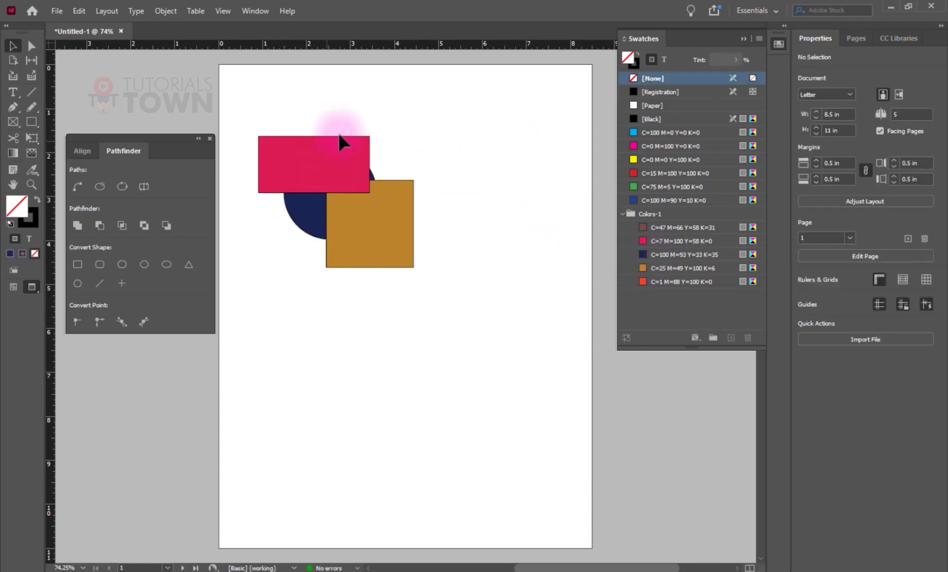
Send the pink rectangle to the back, behind the circle and the square.
left_click(288, 170)
right_click(291, 175)
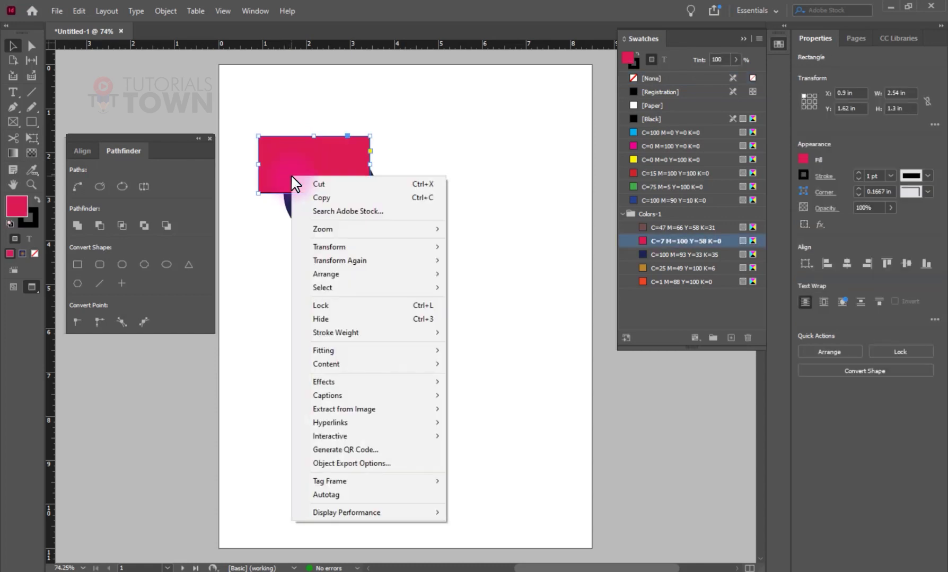
mouse_move(382, 276)
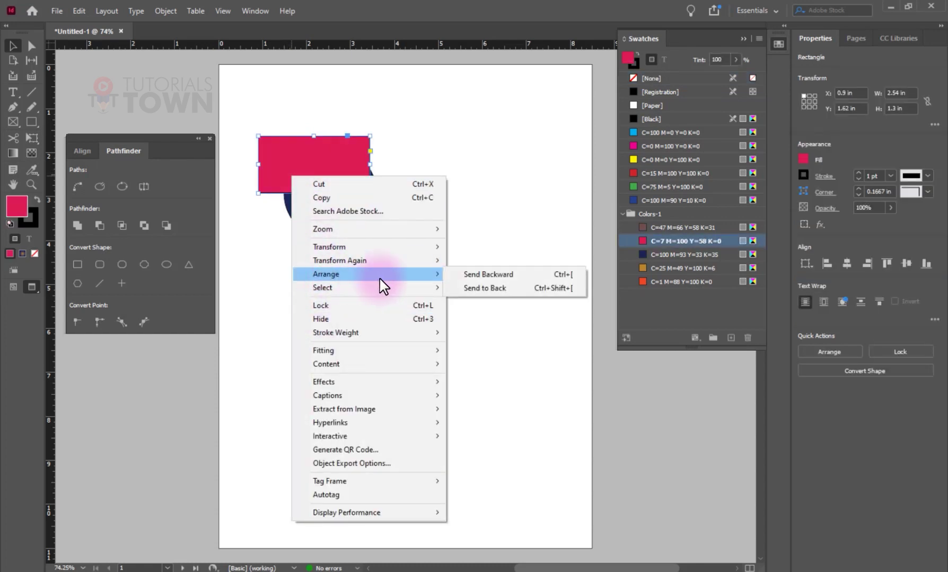
left_click(480, 289)
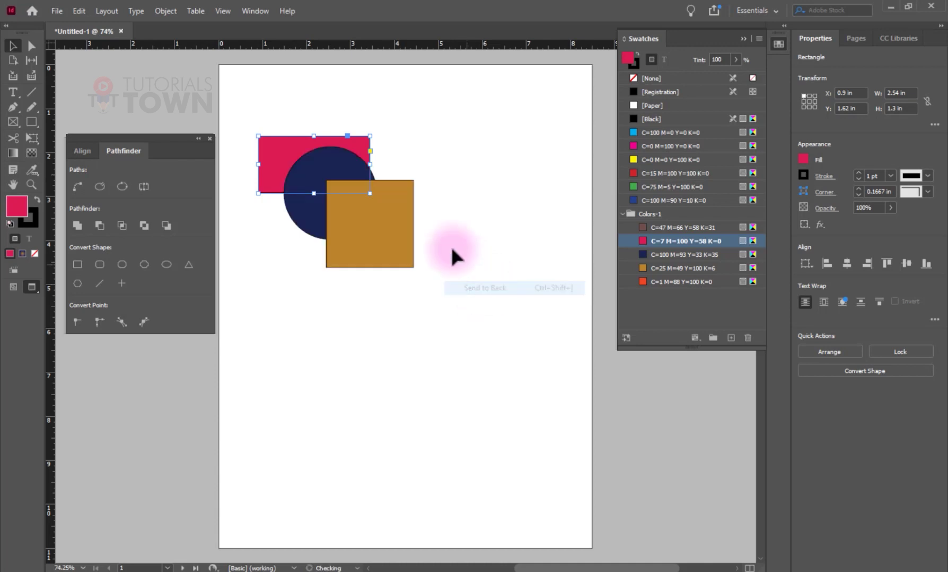
right_click(364, 154)
left_click(391, 126)
Move the ochre square up over the circle and send it one level backward, behind the circle.
left_click_drag(364, 222, 370, 191)
right_click(353, 179)
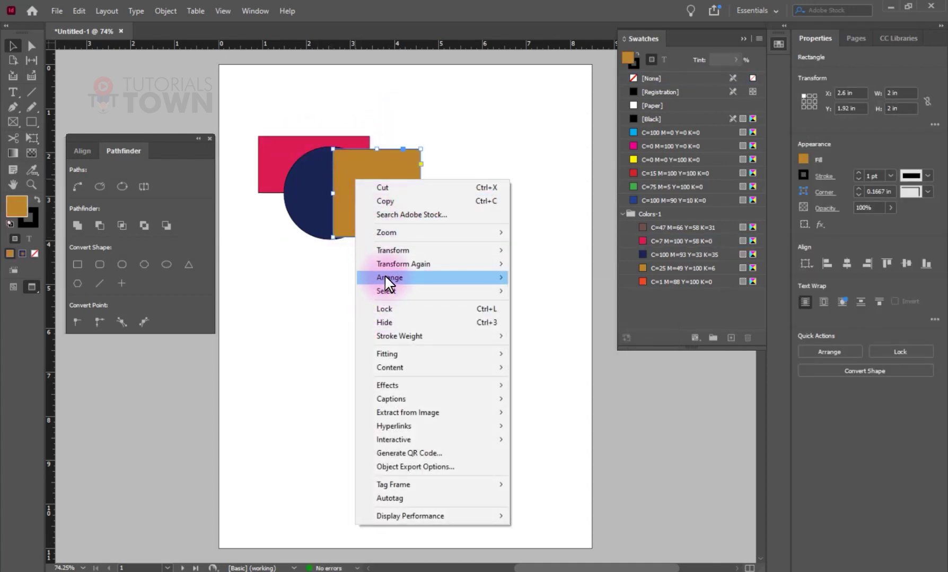
mouse_move(386, 276)
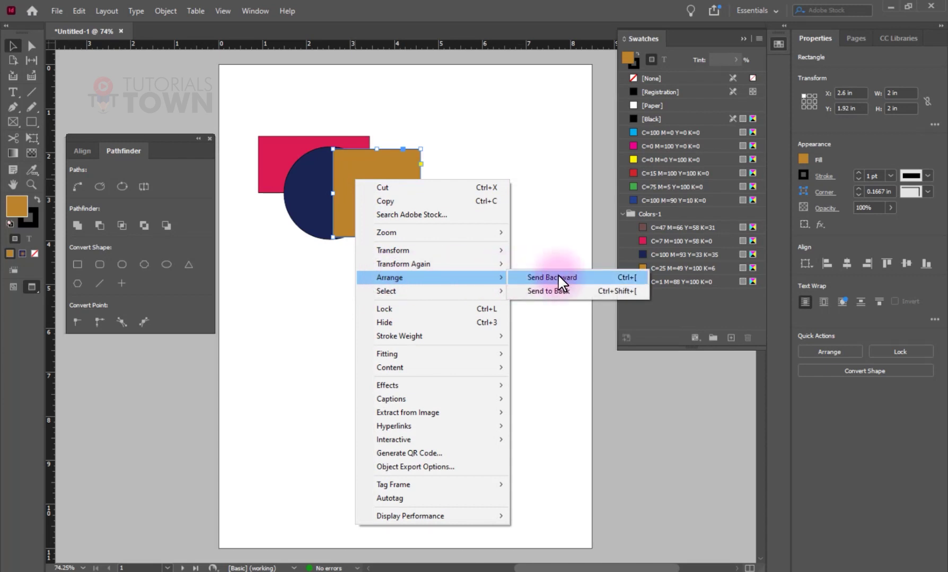
left_click(558, 275)
Move the ochre square to about X 2.17 in, Y 1.2 in, overlapping both the pink rectangle and the circle.
left_click_drag(394, 163, 392, 158)
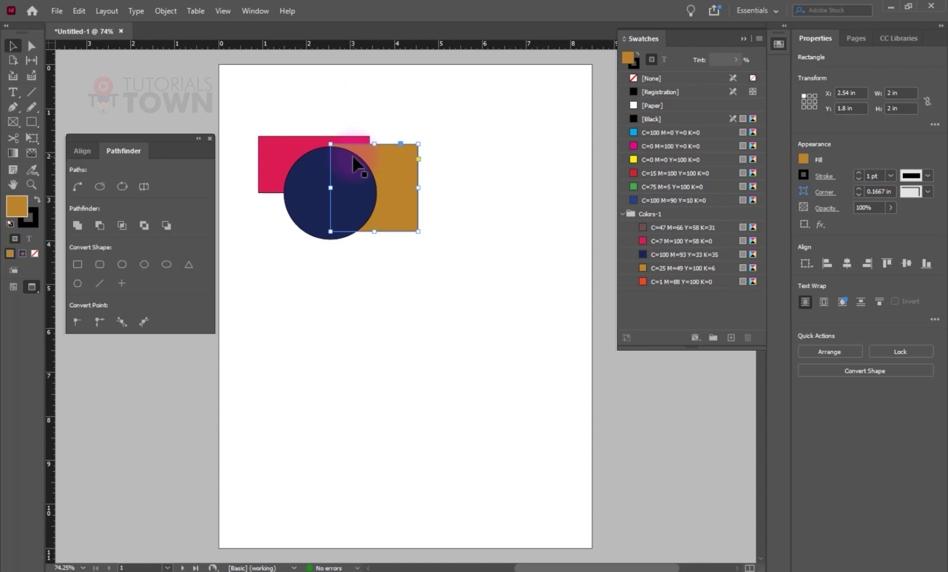
left_click(411, 118)
left_click_drag(390, 164, 374, 142)
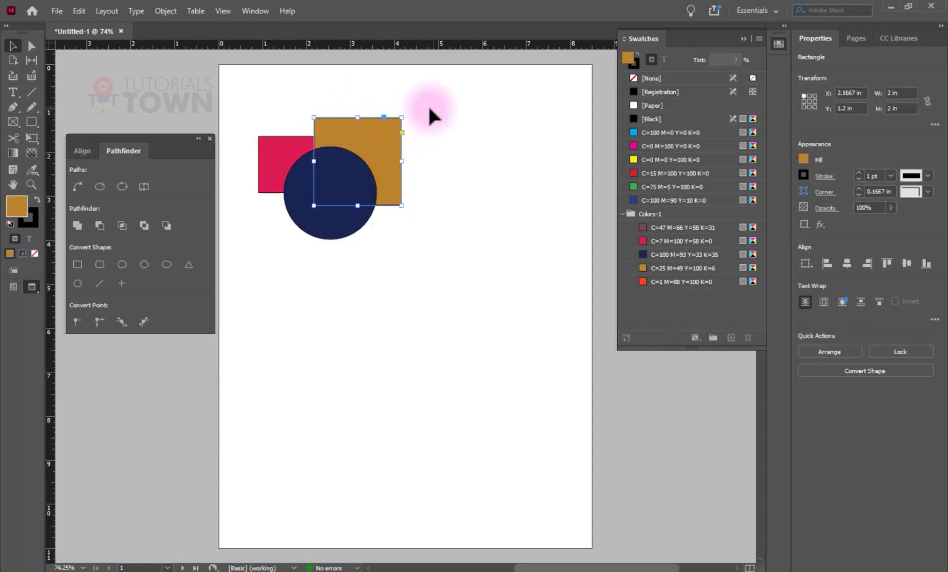
Move the three overlapping shapes to about X 0.22 in, Y 0.63 in and duplicate them into six sets in two columns of three.
left_click_drag(432, 109, 253, 242)
left_click_drag(344, 165, 347, 258)
left_click_drag(351, 327, 388, 403)
left_click_drag(474, 140, 409, 208)
left_click(407, 204)
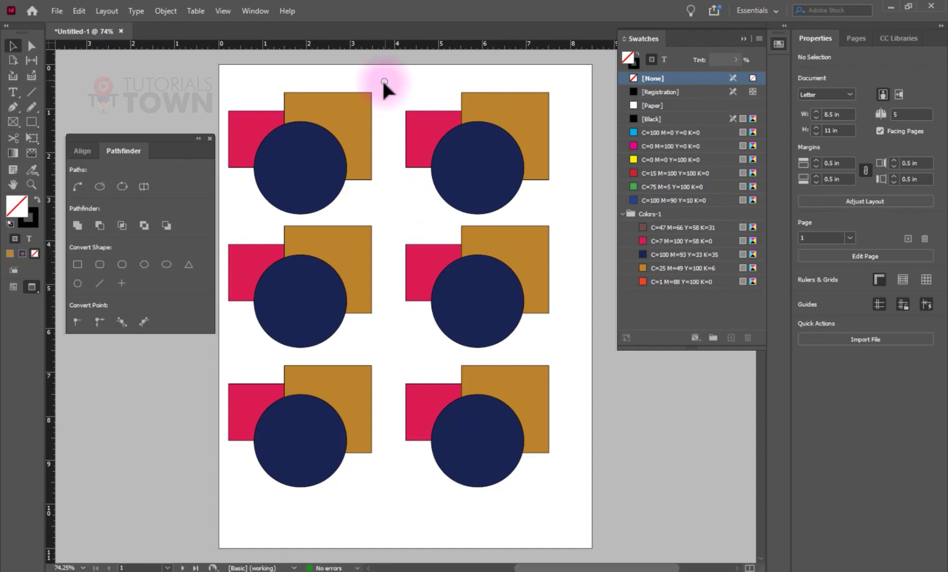
Combine the circle, square and rectangle of the page's top-left set into one shape with Pathfinder Add, and deselect it.
left_click_drag(384, 82, 258, 165)
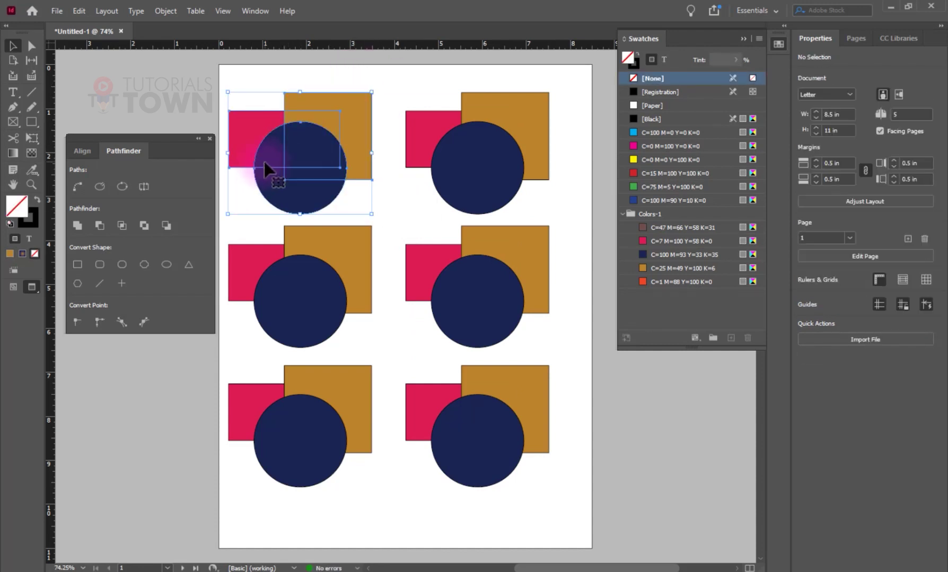
left_click(77, 226)
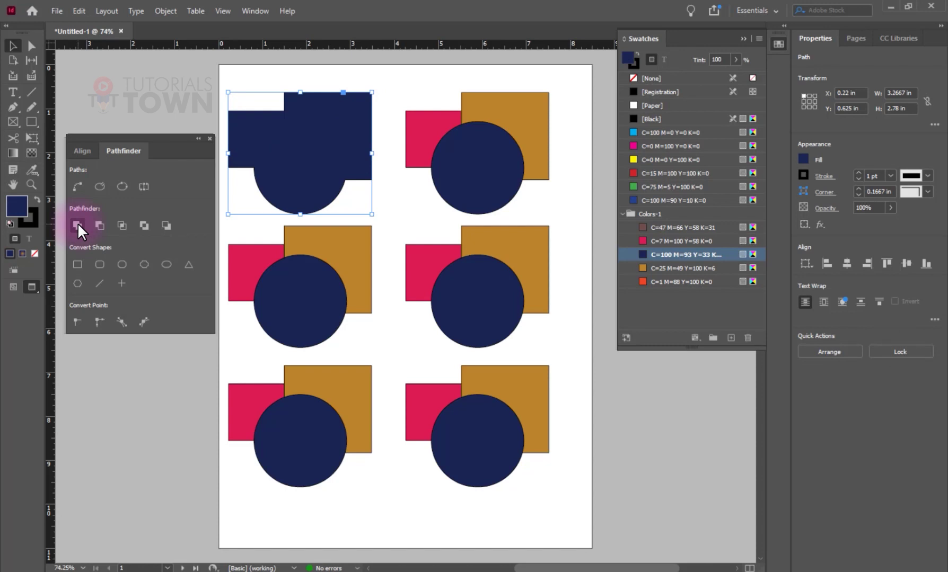
left_click(541, 182)
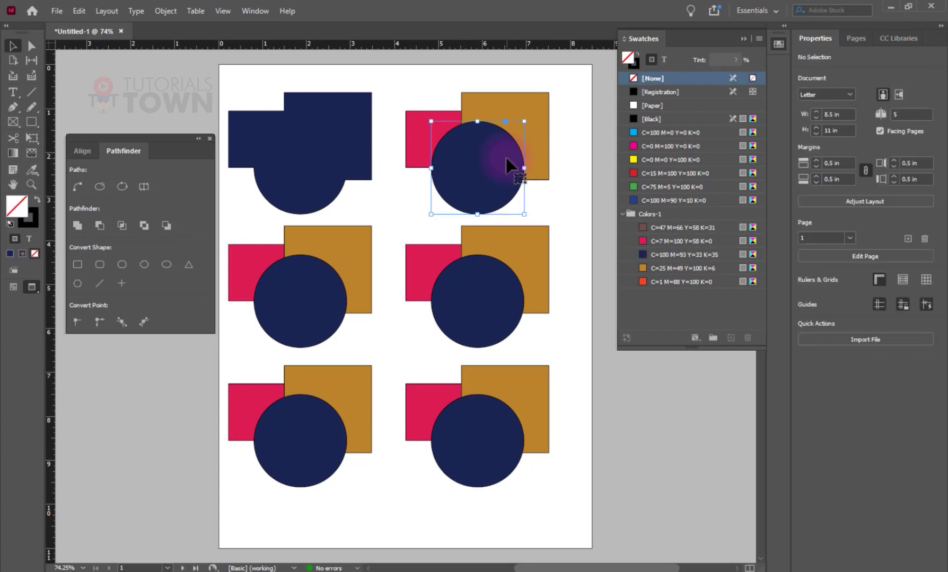
Try to send the circle of the page's top-right set one level backward.
left_click(507, 159)
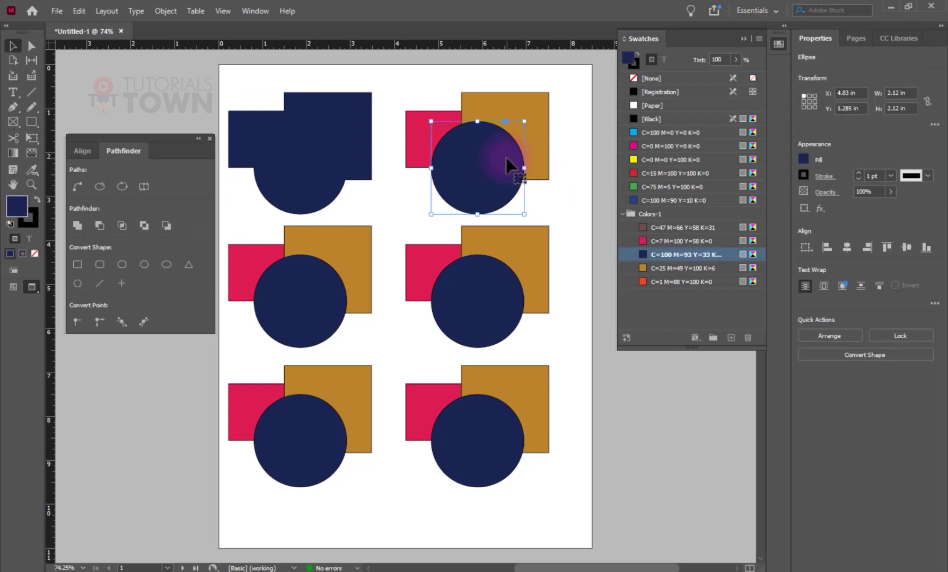
right_click(506, 159)
mouse_move(512, 258)
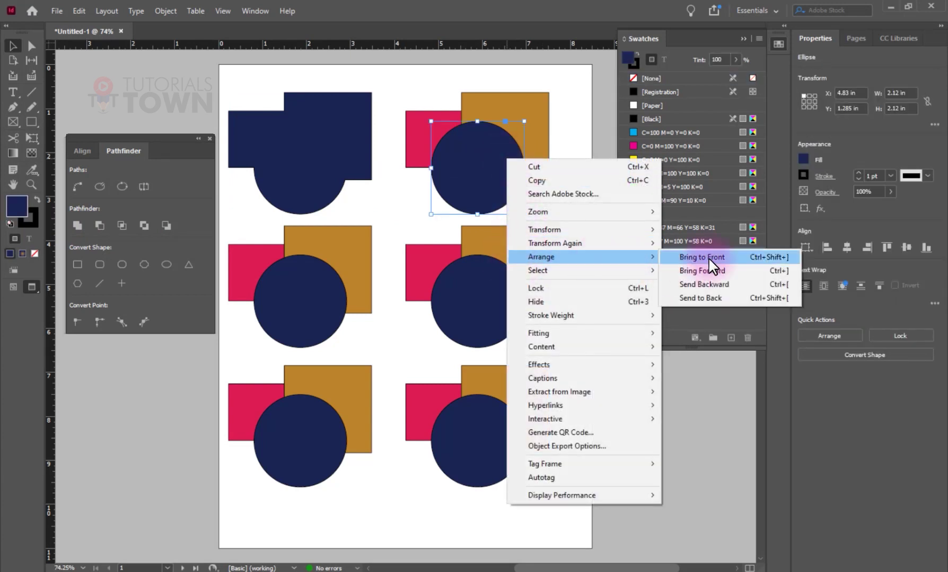
left_click(708, 282)
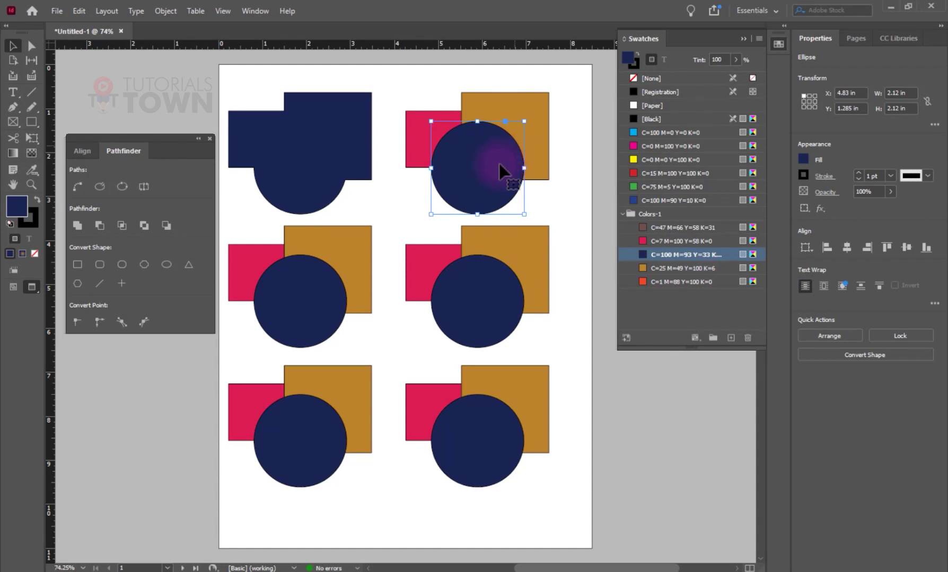
Bring the ochre square of the page's top-right set to the front, above the circle.
left_click(535, 122)
right_click(535, 122)
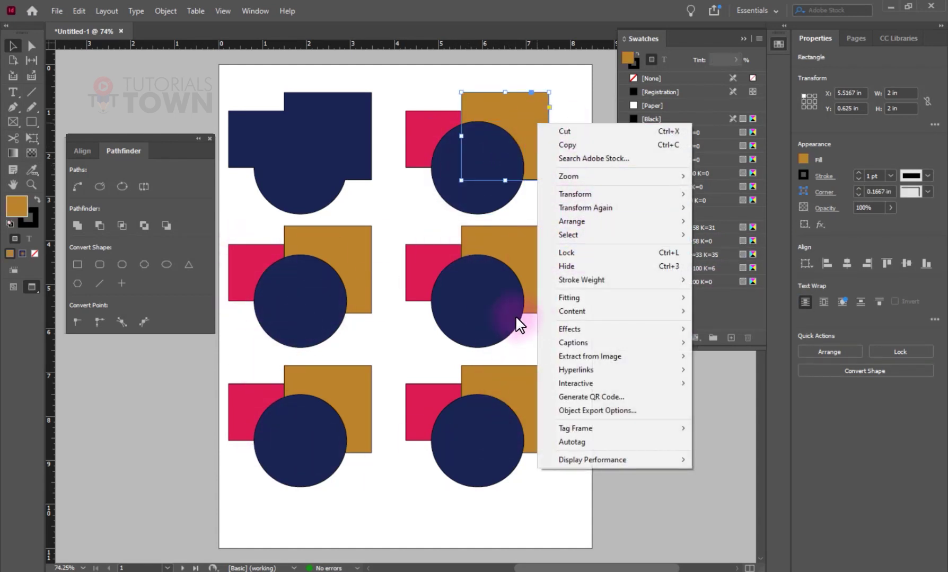
mouse_move(590, 182)
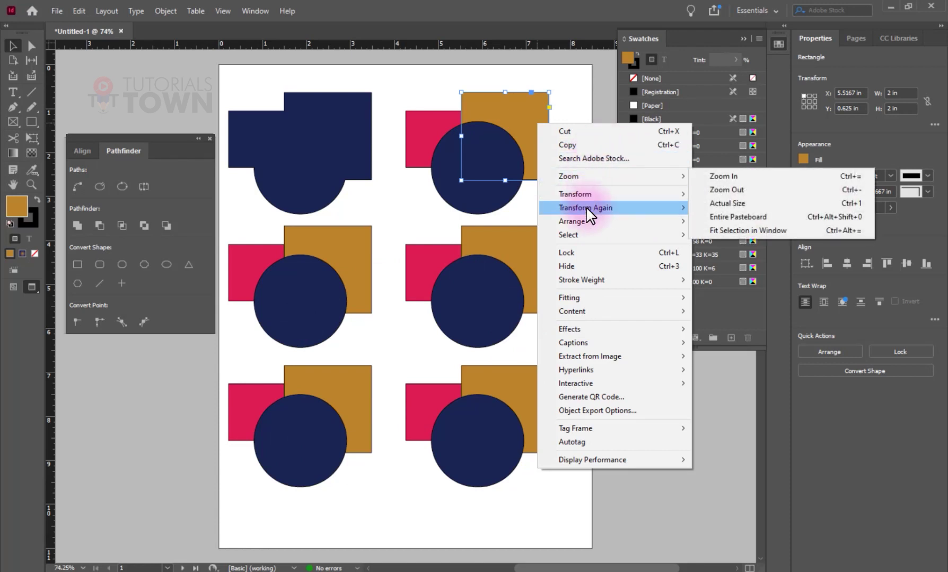
mouse_move(583, 222)
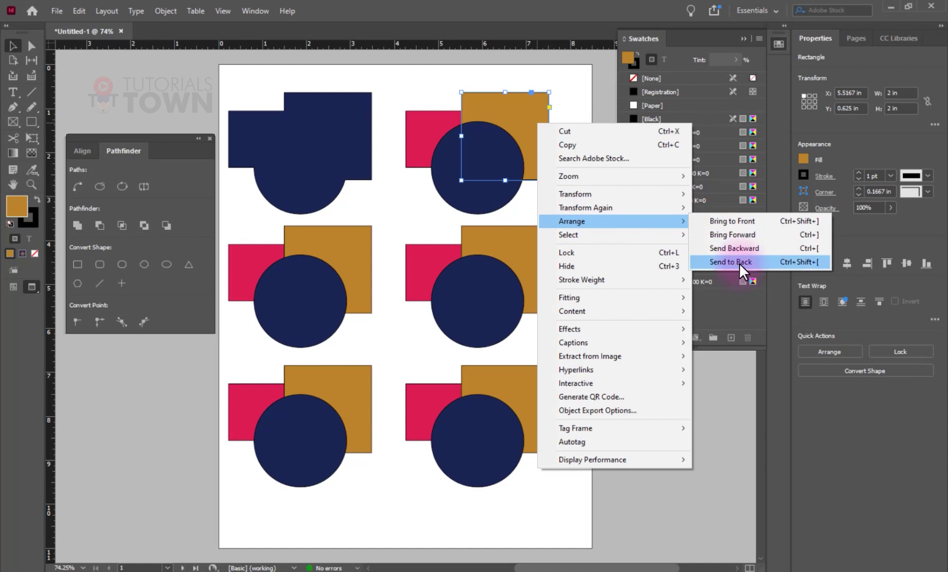
left_click(743, 222)
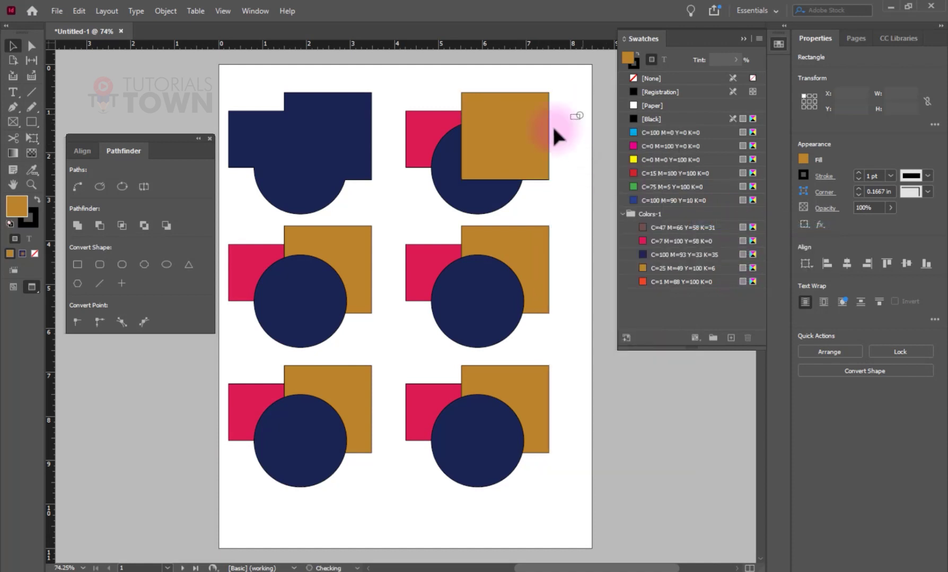
Try combining the three shapes of the top-right set with Pathfinder Add, undo it and deselect them.
left_click_drag(580, 90, 403, 217)
left_click(75, 227)
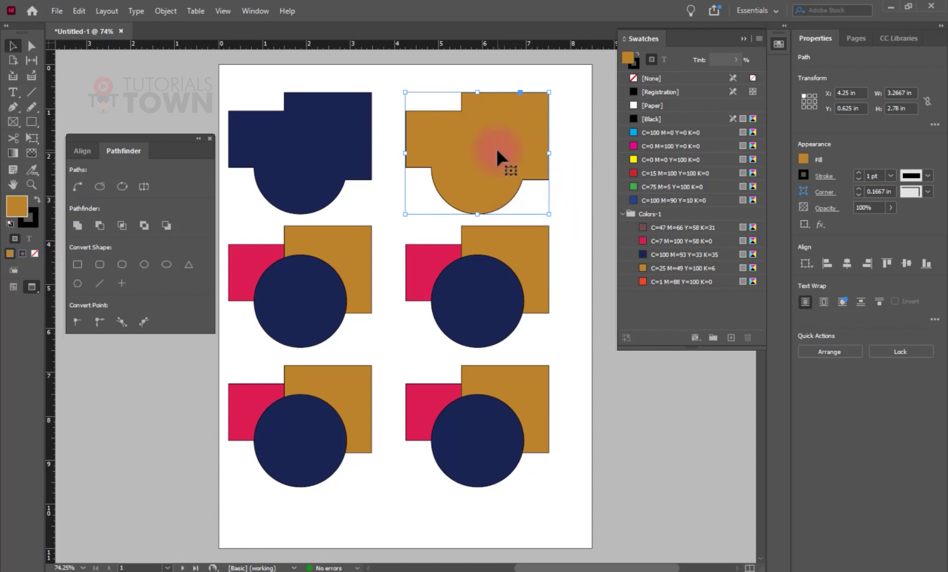
key("ctrl+z")
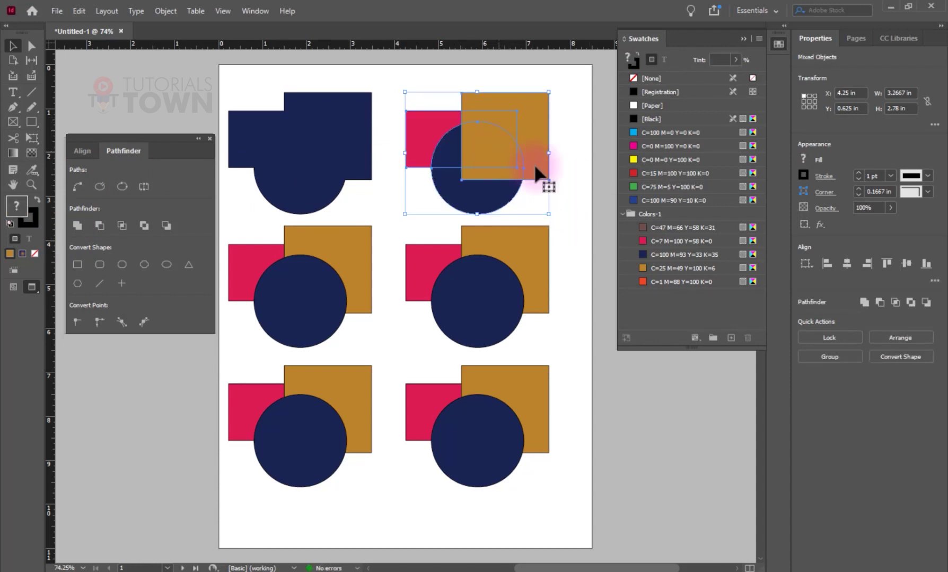
left_click(392, 201)
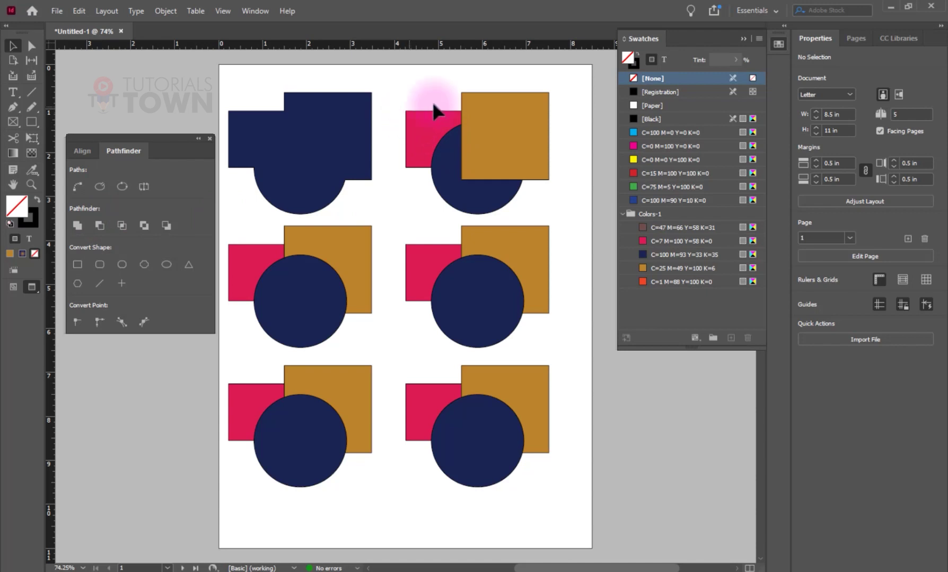
Subtract the circle and ochre square from the pink rectangle in the top-right set with Pathfinder Subtract, and deselect the result.
left_click_drag(398, 83, 507, 203)
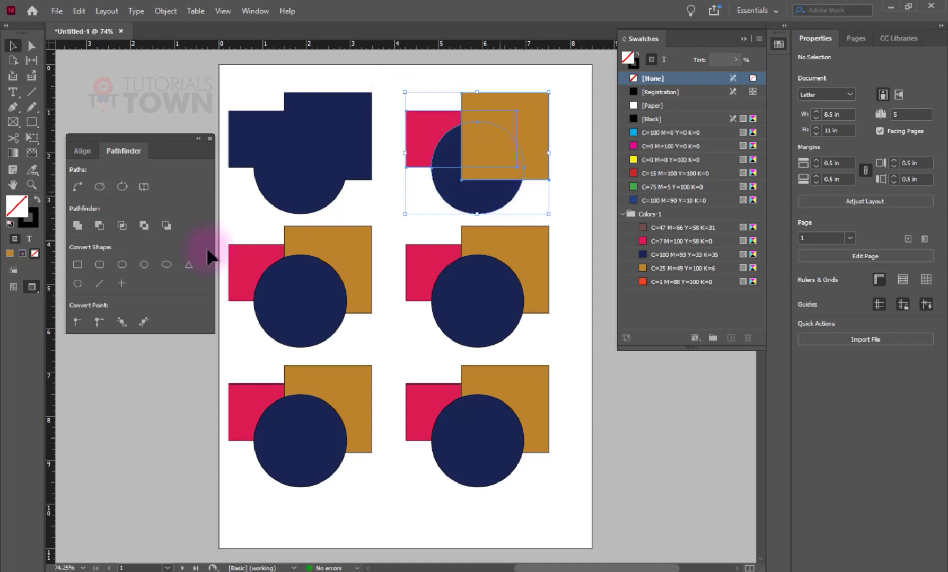
left_click(96, 227)
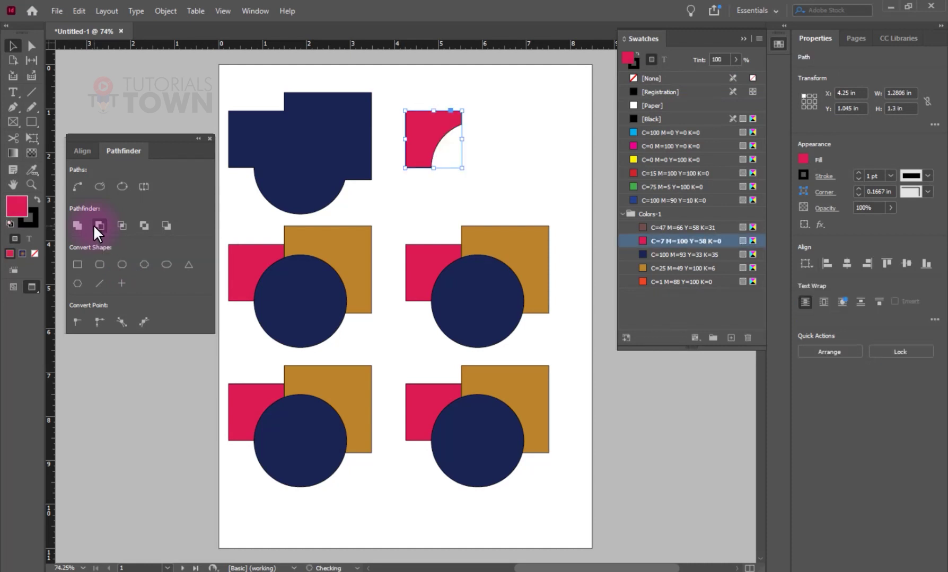
left_click(476, 159)
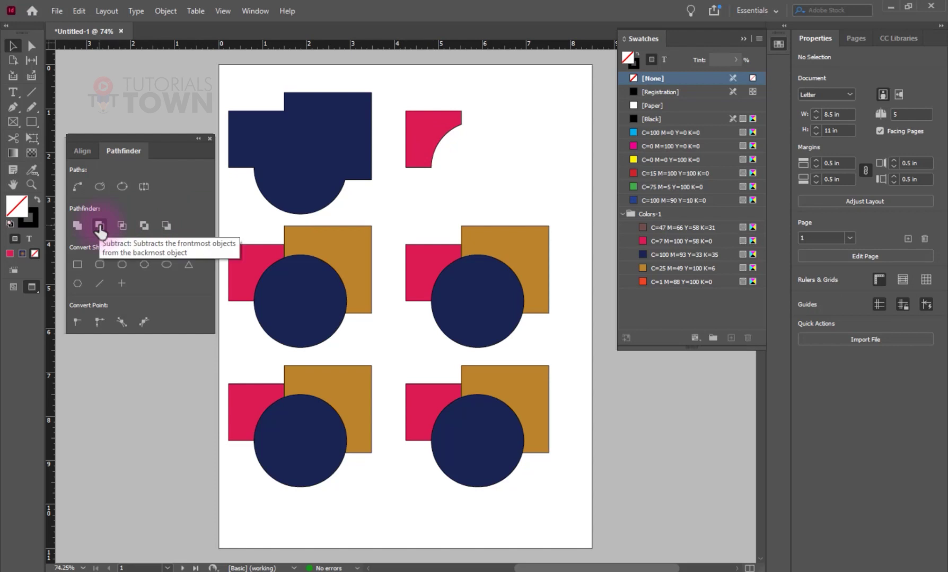
left_click_drag(220, 268, 392, 213)
left_click(391, 206)
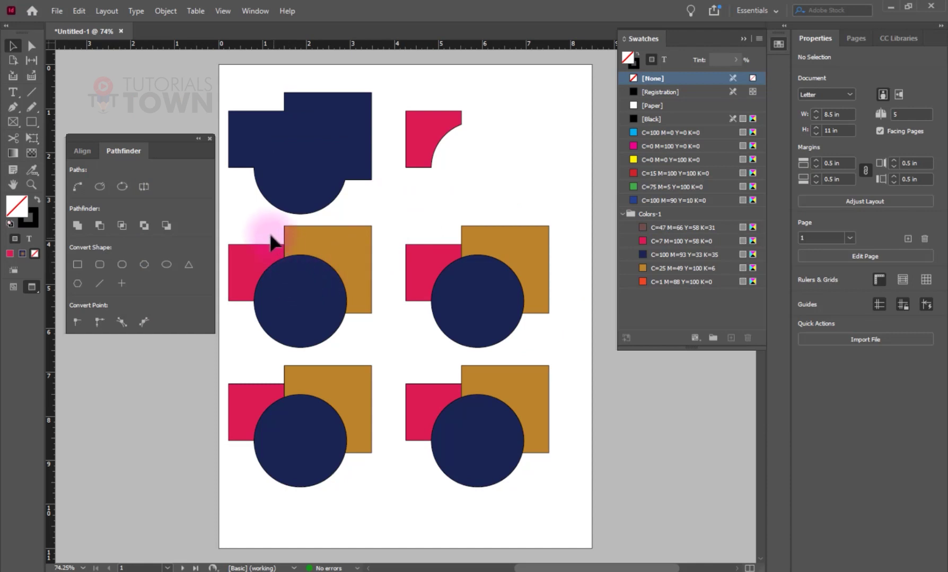
left_click_drag(321, 293, 324, 295)
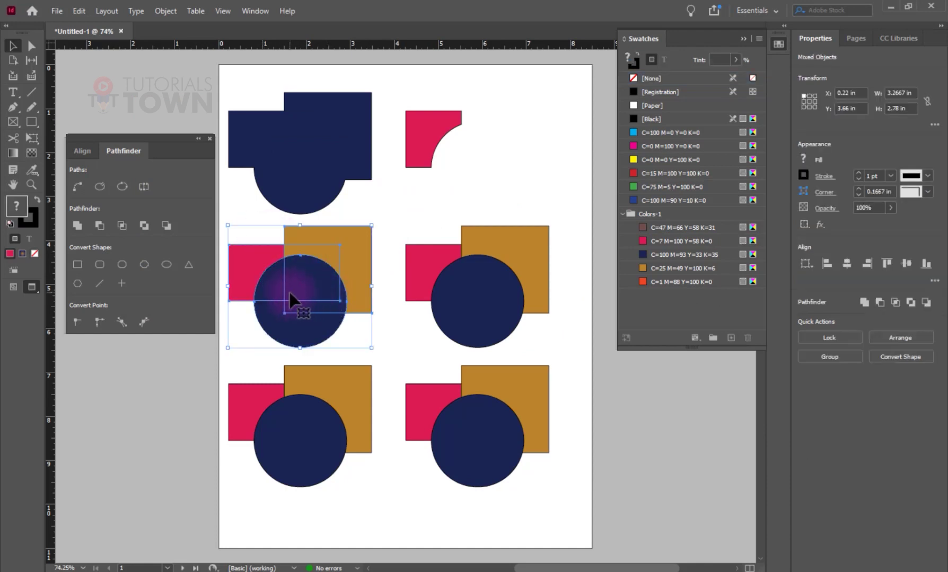
left_click(414, 232)
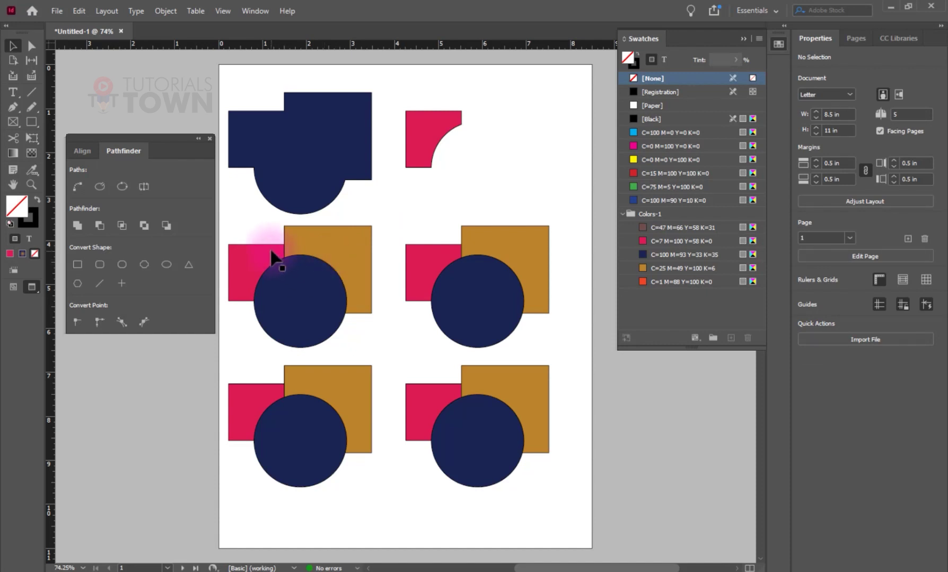
left_click_drag(263, 231, 338, 324)
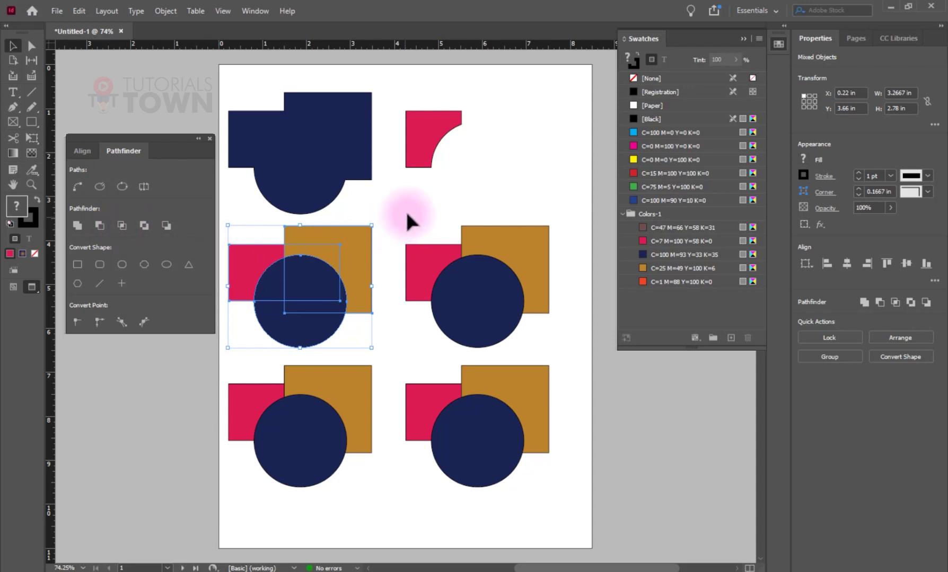
Delete the pink rectangle of the middle-left set and intersect the remaining circle and ochre square with Pathfinder Intersect.
left_click(353, 244)
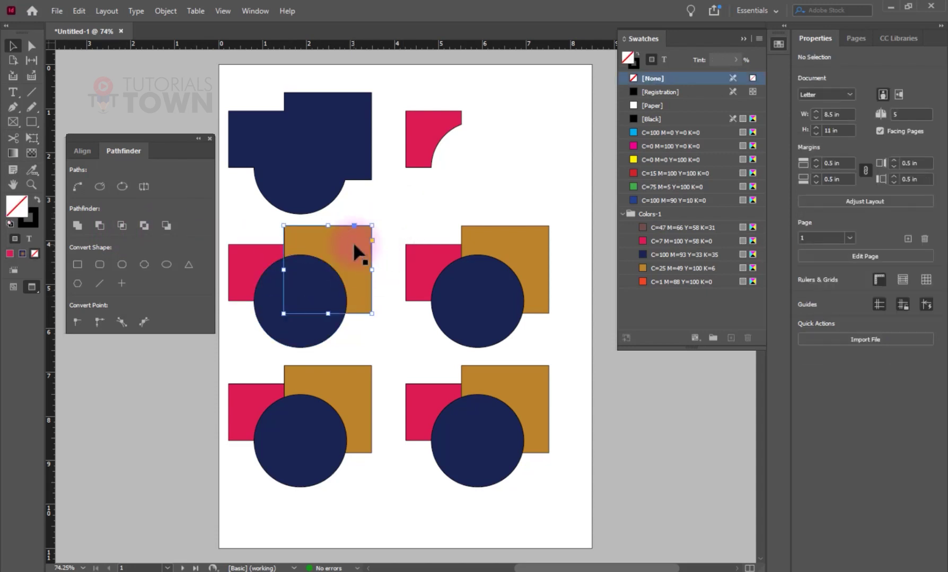
left_click(232, 258)
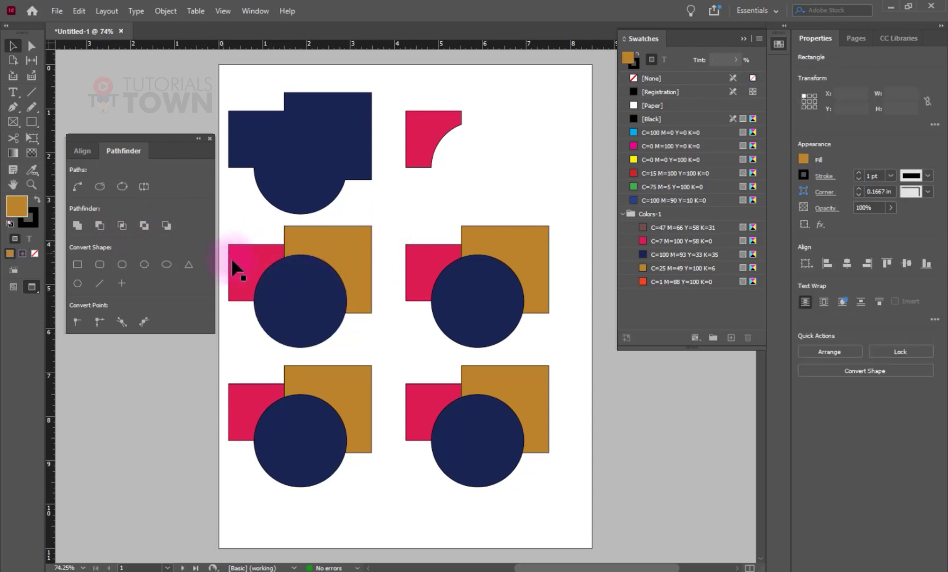
key("Delete")
left_click_drag(354, 286, 314, 311)
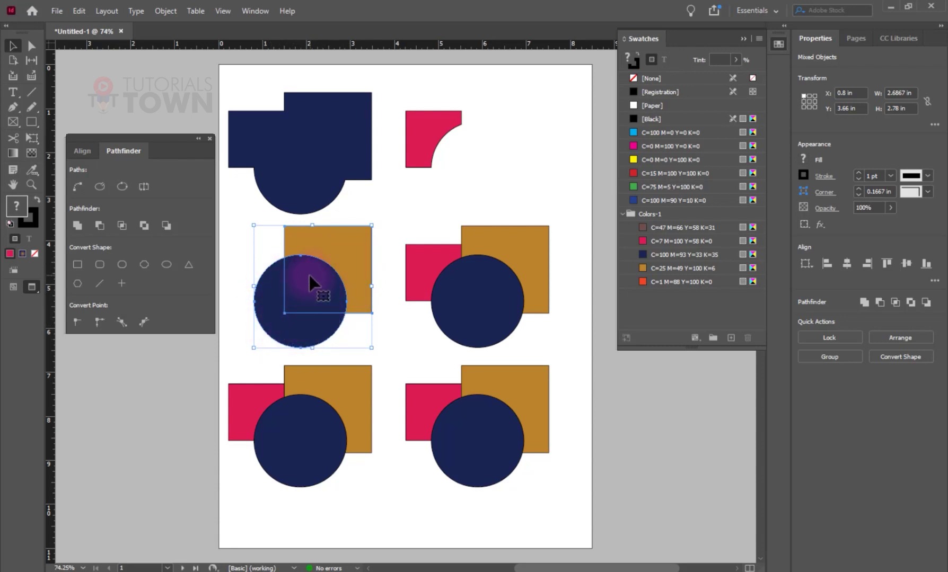
left_click(122, 225)
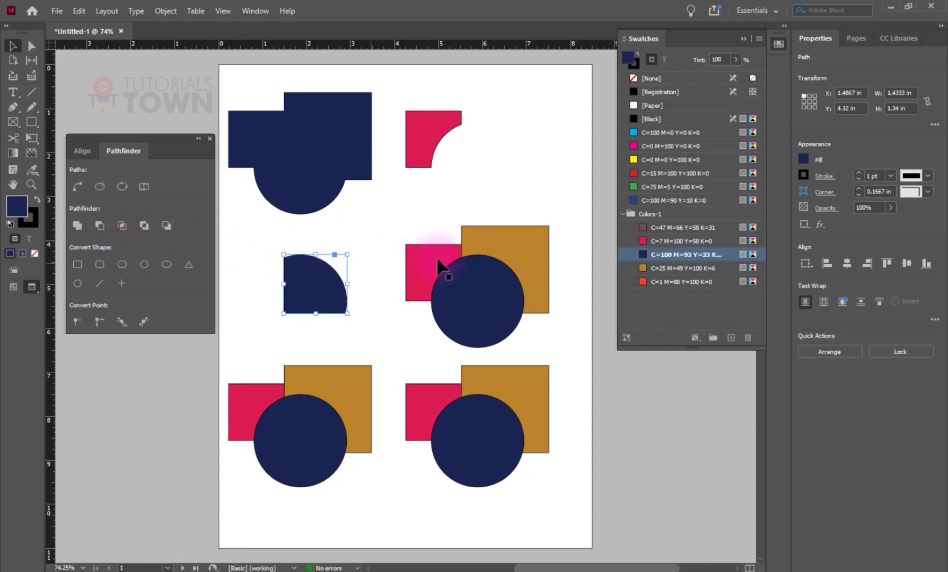
Try intersecting all three shapes of the middle-right set with Pathfinder Intersect, undo it and deselect them.
left_click_drag(442, 233, 485, 296)
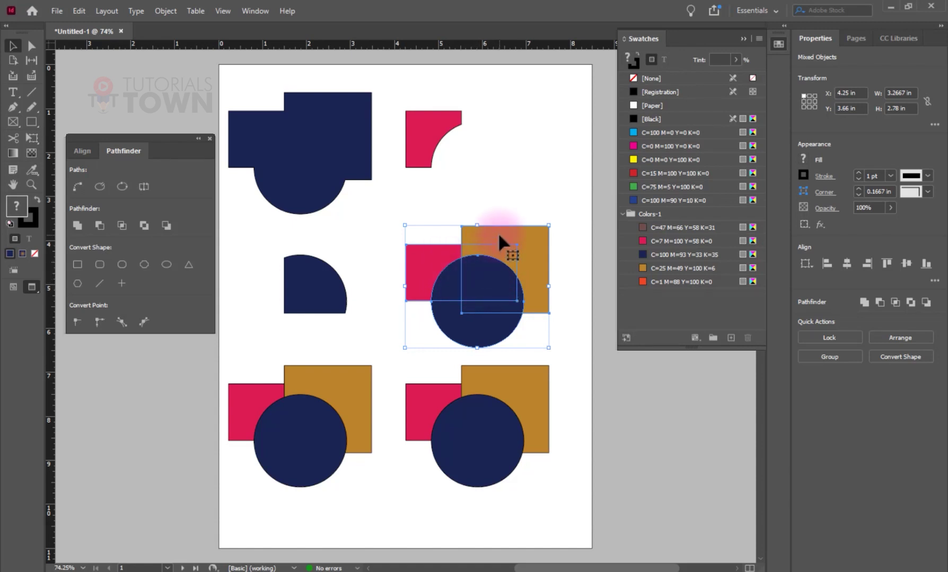
left_click(484, 265)
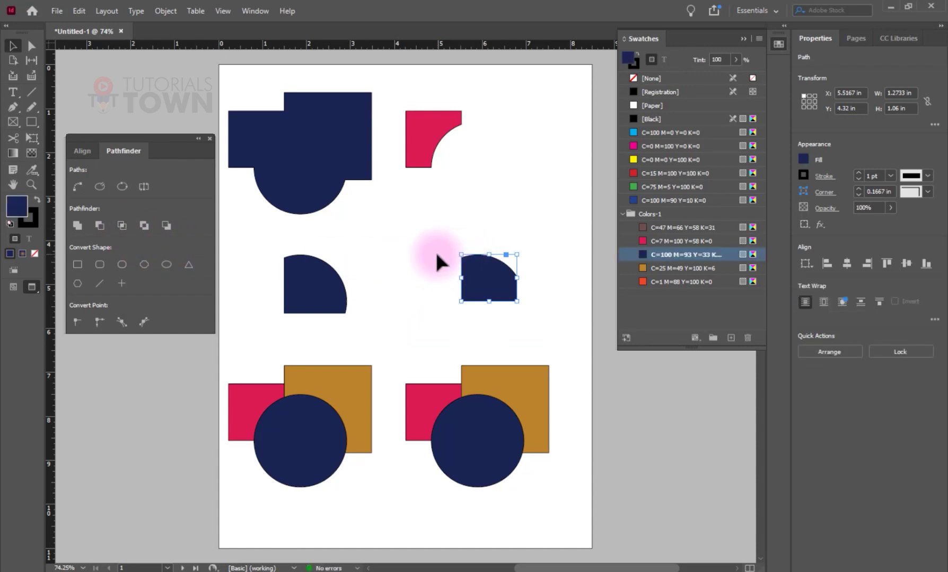
key("ctrl+z")
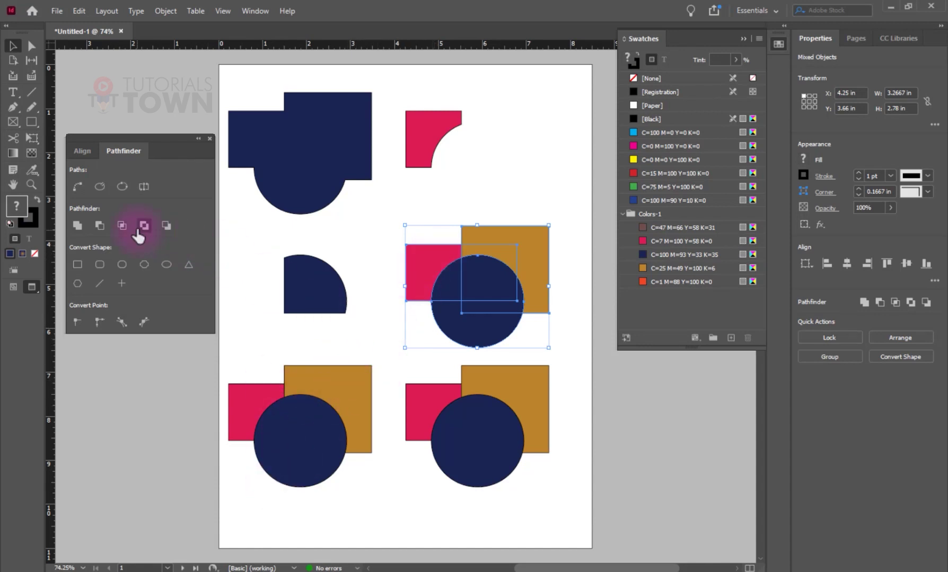
left_click(366, 339)
Delete the pink rectangle of the middle-right set and apply Pathfinder Exclude Overlap to the remaining circle and ochre square.
left_click(424, 250)
key("Delete")
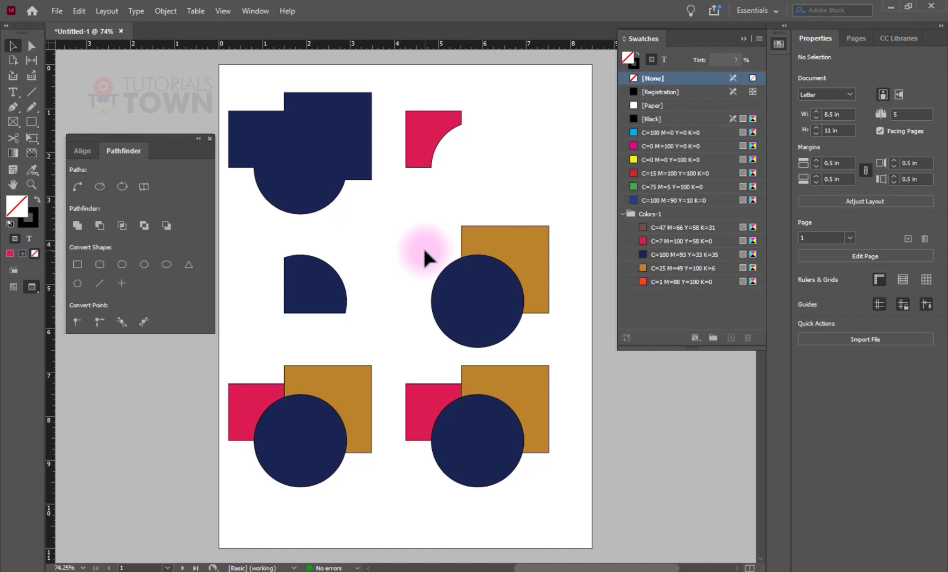
left_click_drag(424, 248, 482, 295)
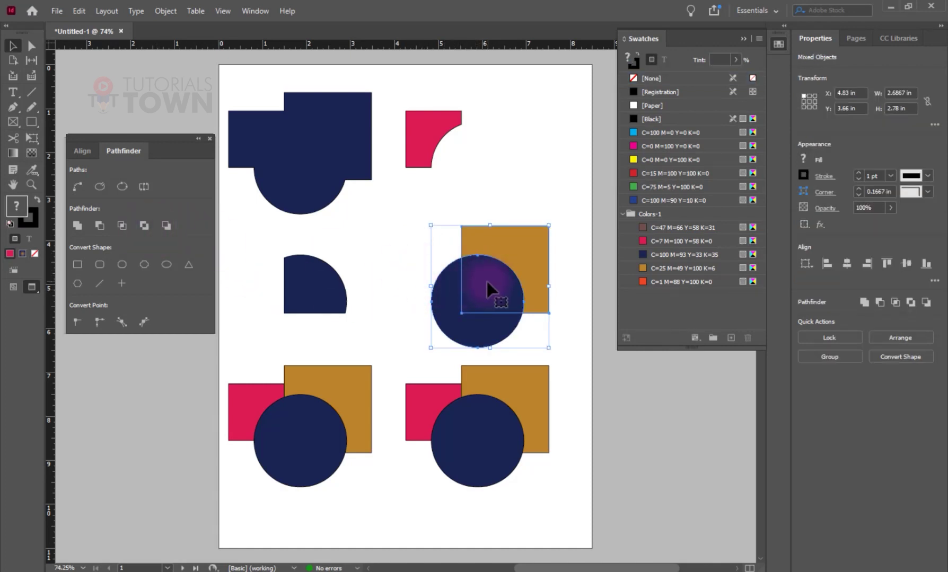
left_click(144, 226)
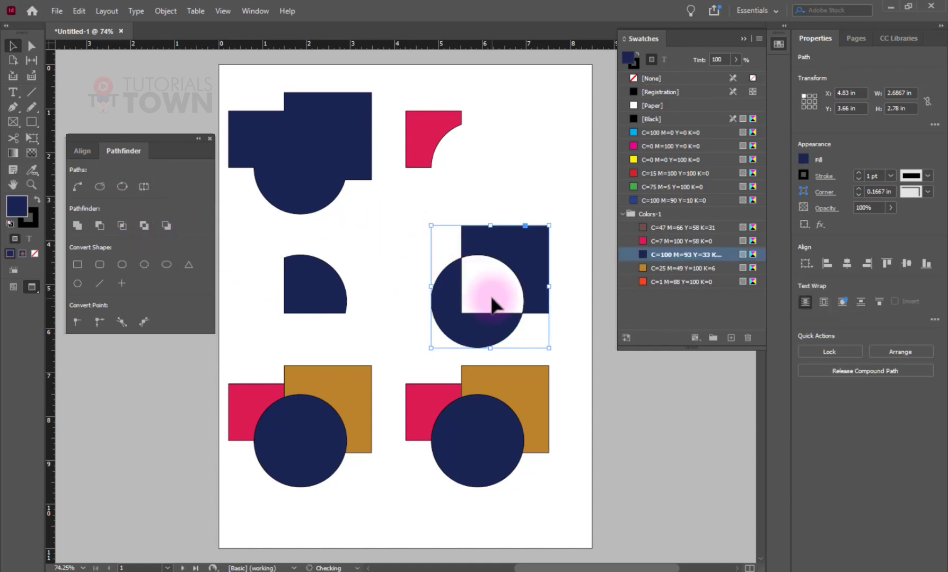
Move the exclude-overlap shape across the page's side edge, toggle the preview mode to examine its cut-out, and place it back on the page.
left_click_drag(504, 253, 597, 312)
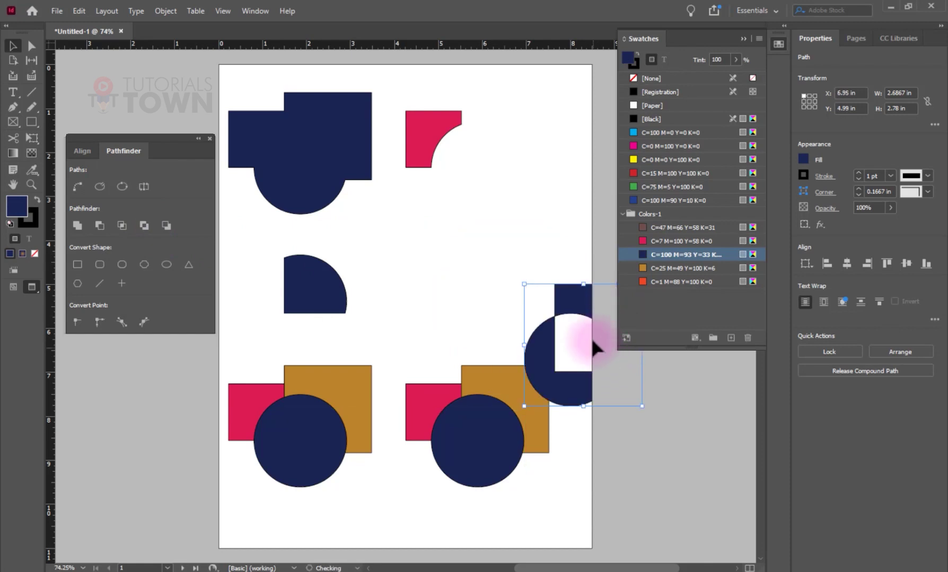
key("w")
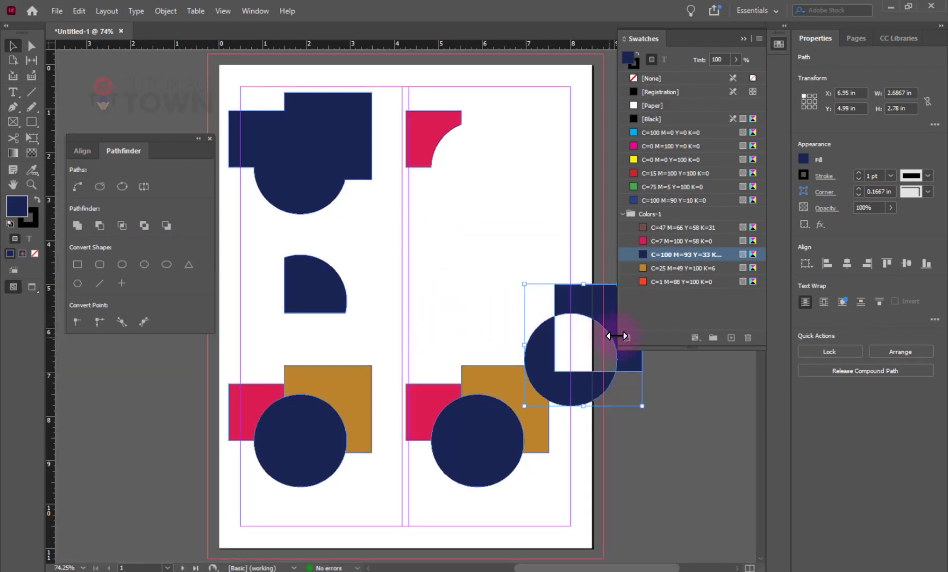
key("w")
left_click_drag(581, 309, 460, 234)
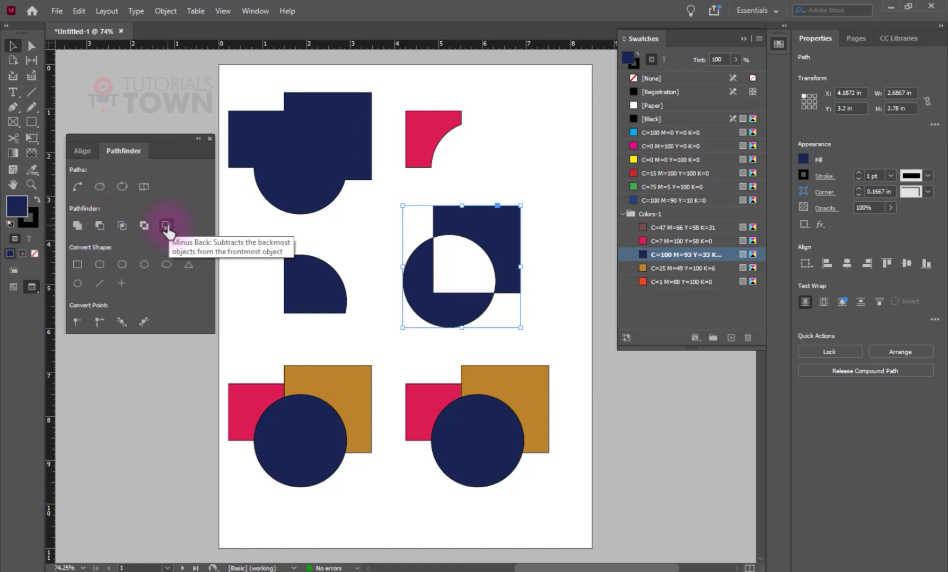
Subtract the pink rectangle and ochre square from the circle in the bottom-left set with Pathfinder Minus Back, and deselect the result.
left_click(271, 326)
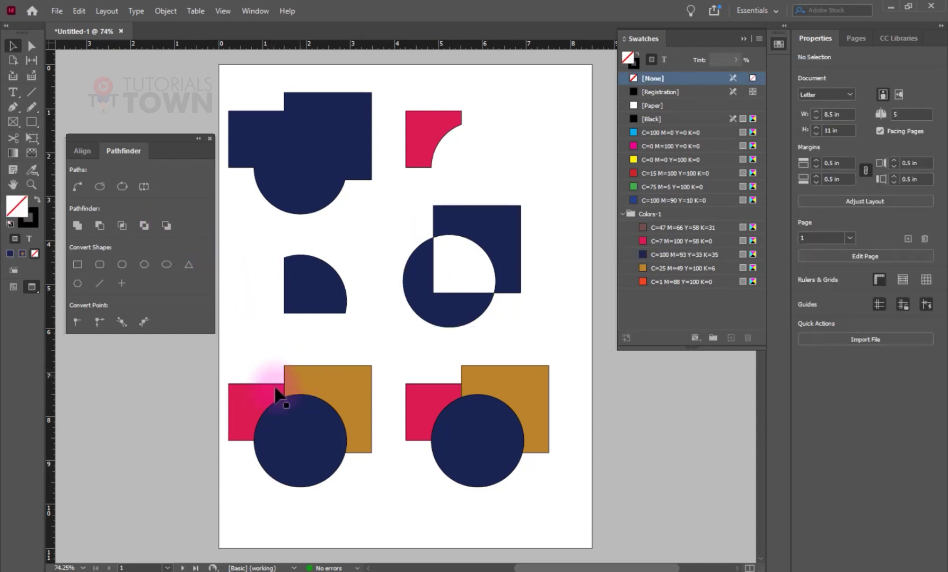
left_click(290, 449)
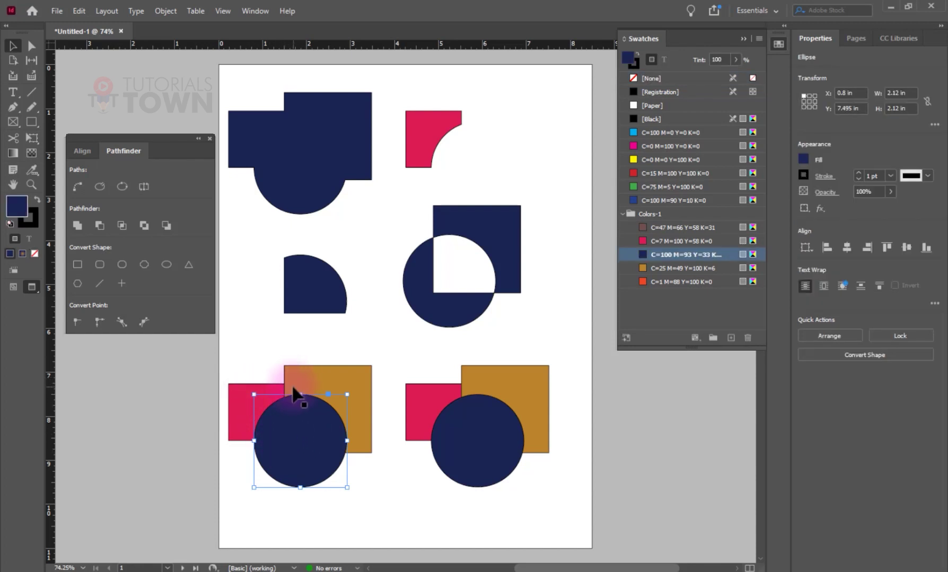
left_click_drag(258, 371, 338, 485)
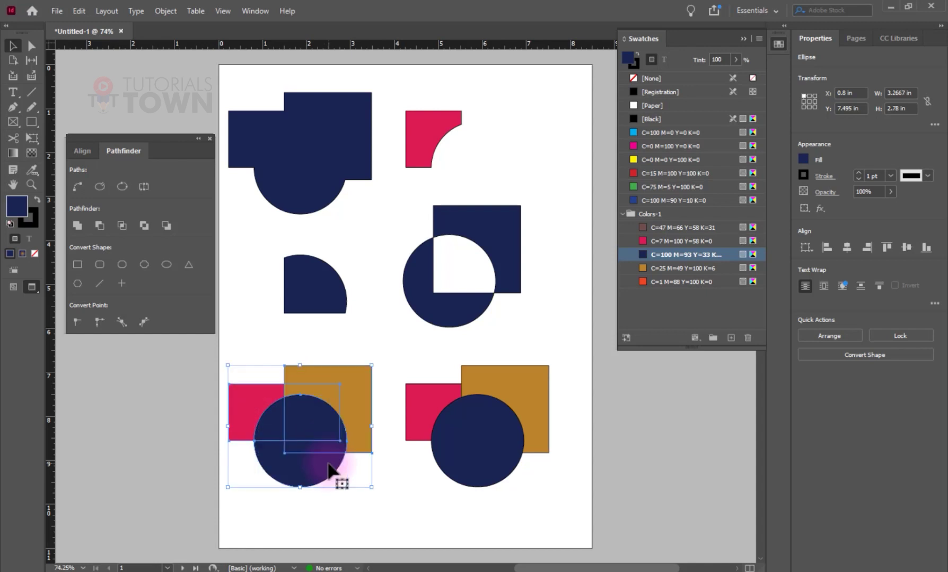
left_click(166, 226)
left_click(395, 485)
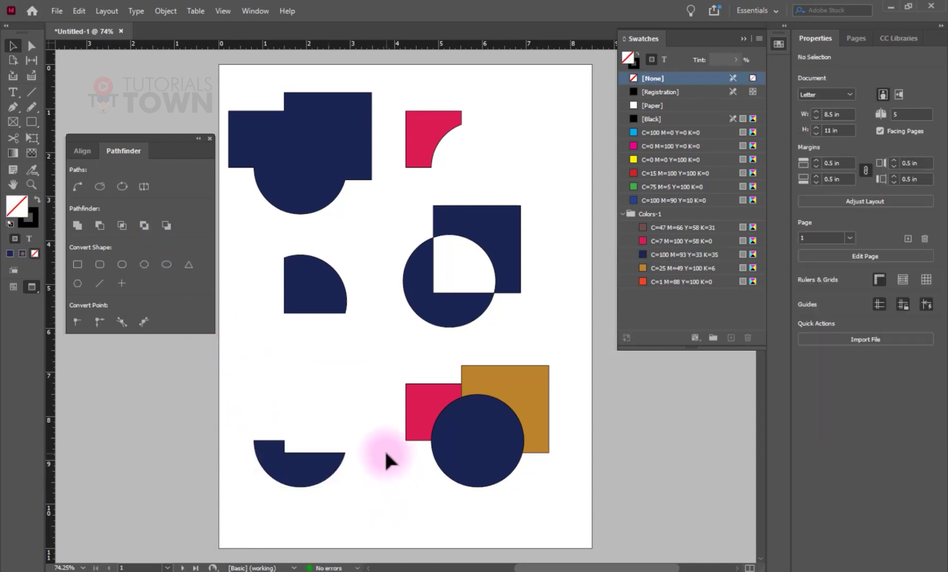
Delete all shapes from the page and draw an unfilled circle about 1.98 in across in its upper-left area.
left_click_drag(555, 506, 230, 123)
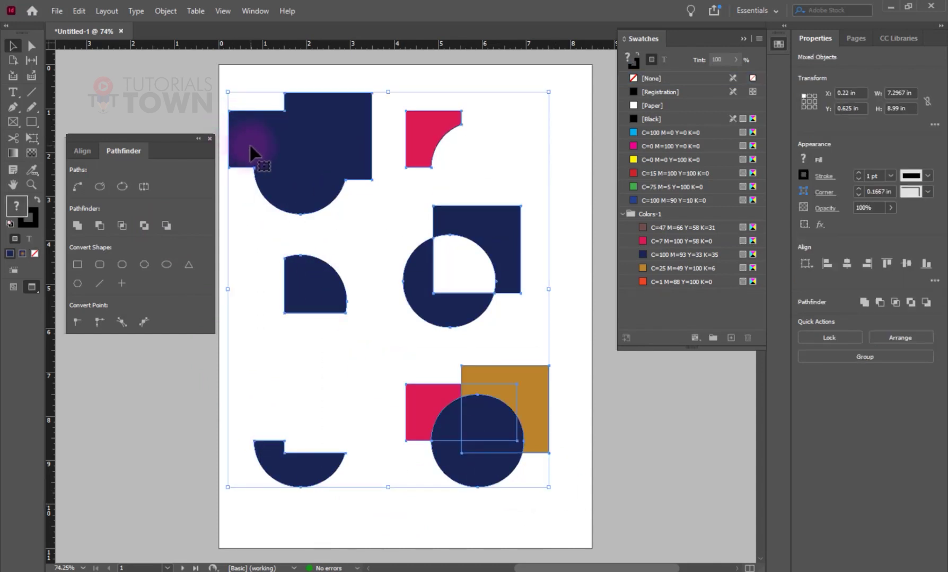
key("Delete")
left_click(32, 123)
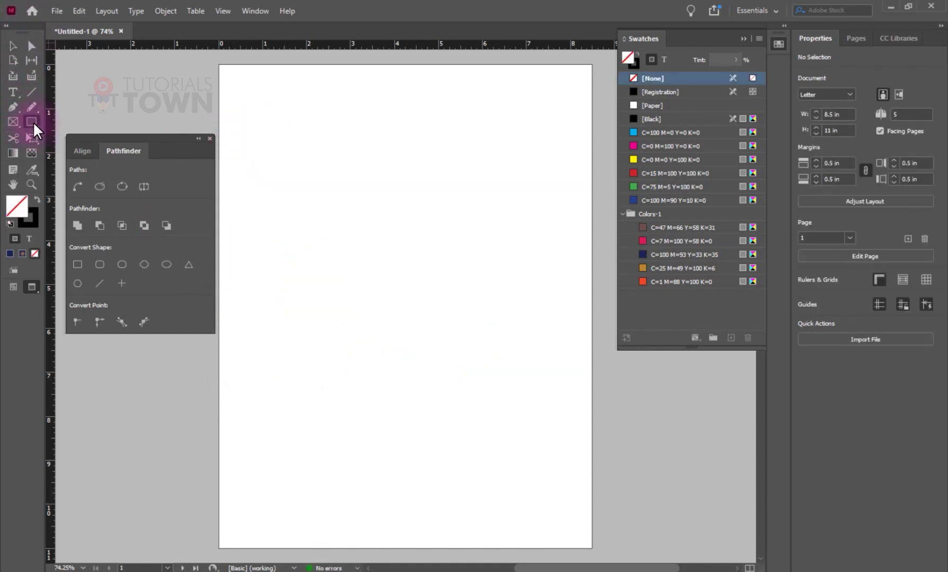
left_click_drag(33, 121, 76, 152)
left_click_drag(280, 138, 365, 225)
Create a 5 × 5 in polygon with 3 sides and a 0% star inset below the circle.
left_click_drag(36, 125, 69, 163)
left_click(340, 263)
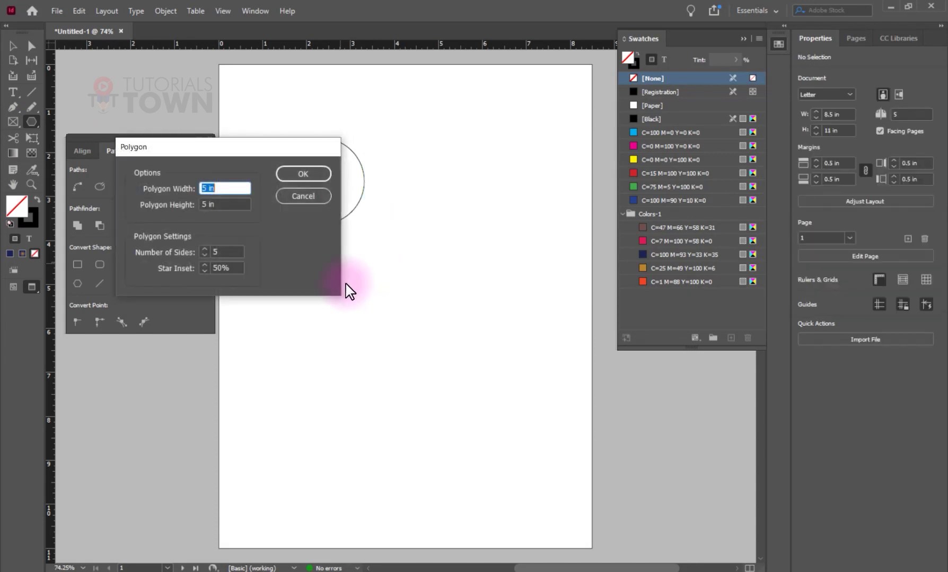
left_click_drag(228, 148, 390, 141)
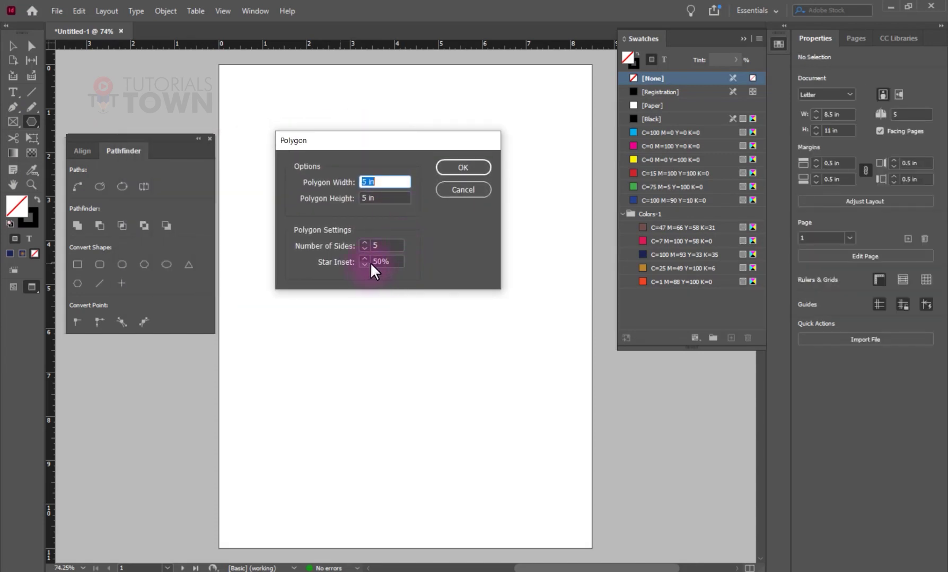
left_click(372, 262)
type("0")
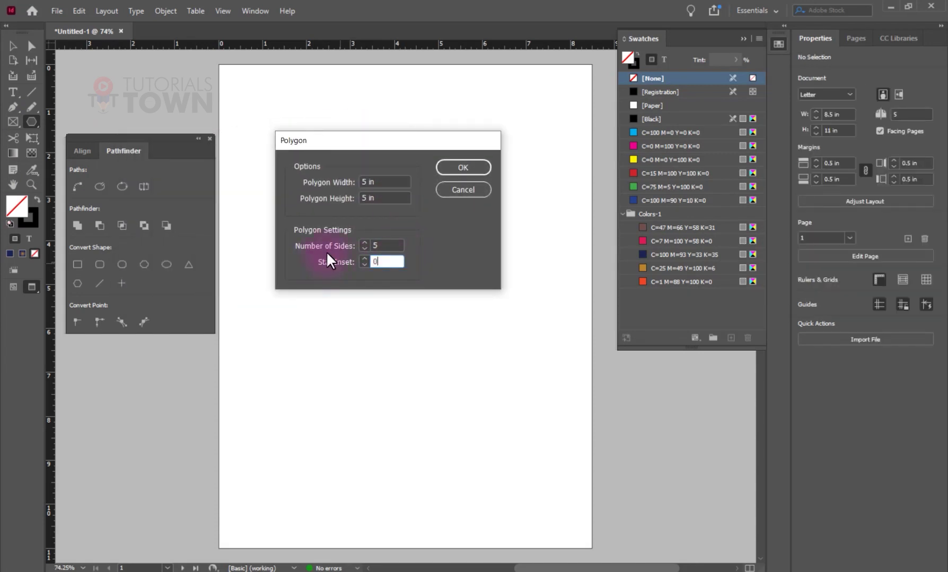
key("shift+Tab")
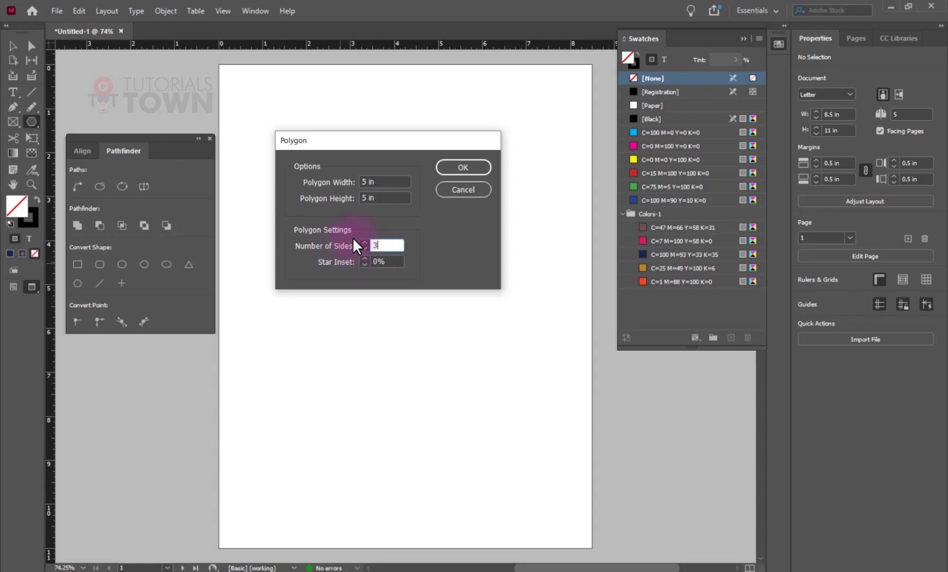
left_click(452, 168)
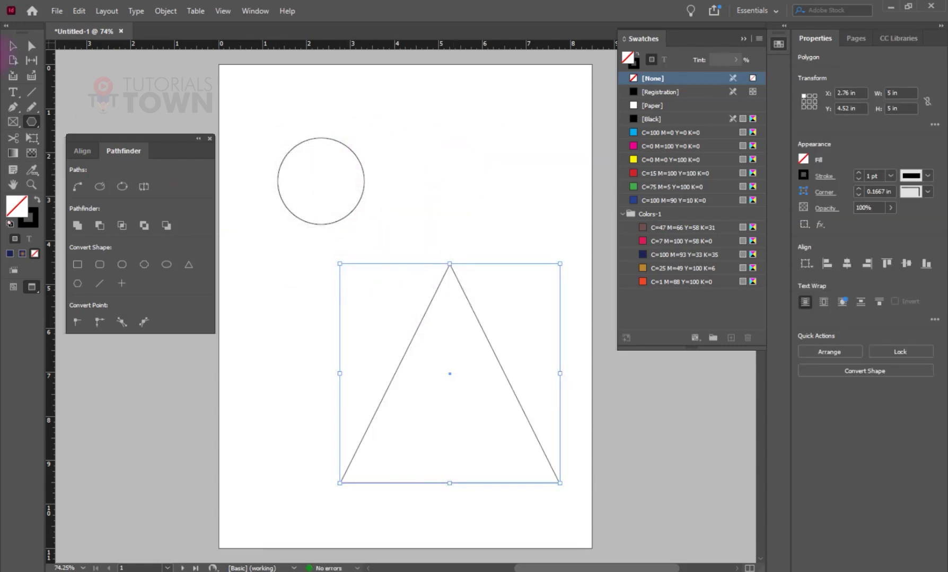
Shrink the triangle to about 0.94 in, turn it point-down, and place it over the circle's lower-right edge.
left_click(12, 45)
left_click_drag(445, 263, 423, 495)
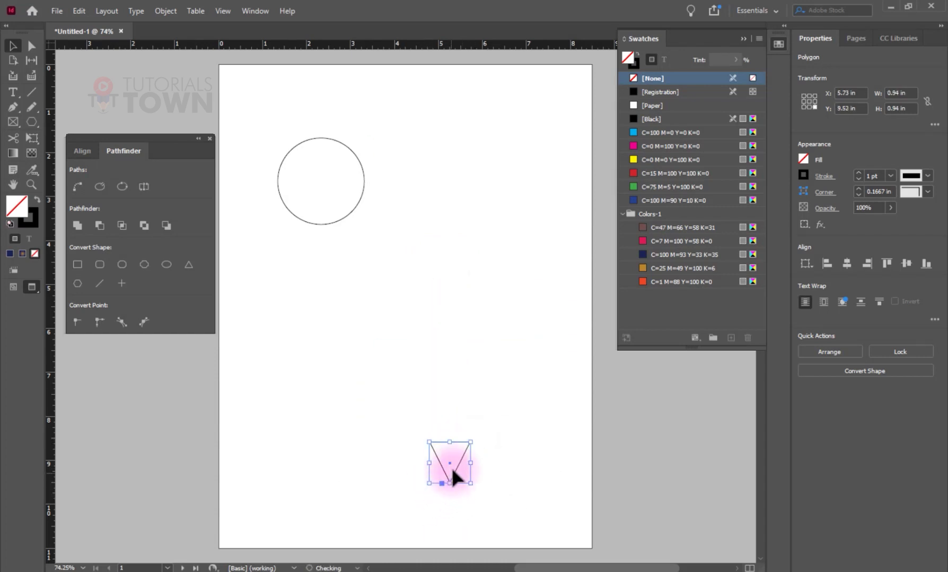
left_click_drag(452, 455, 344, 199)
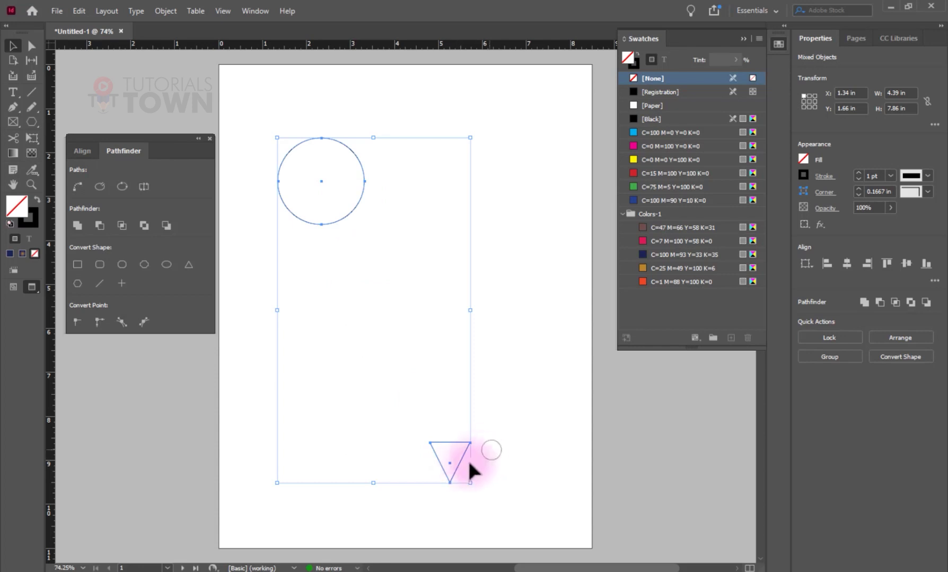
left_click(460, 467)
left_click_drag(459, 467, 356, 242)
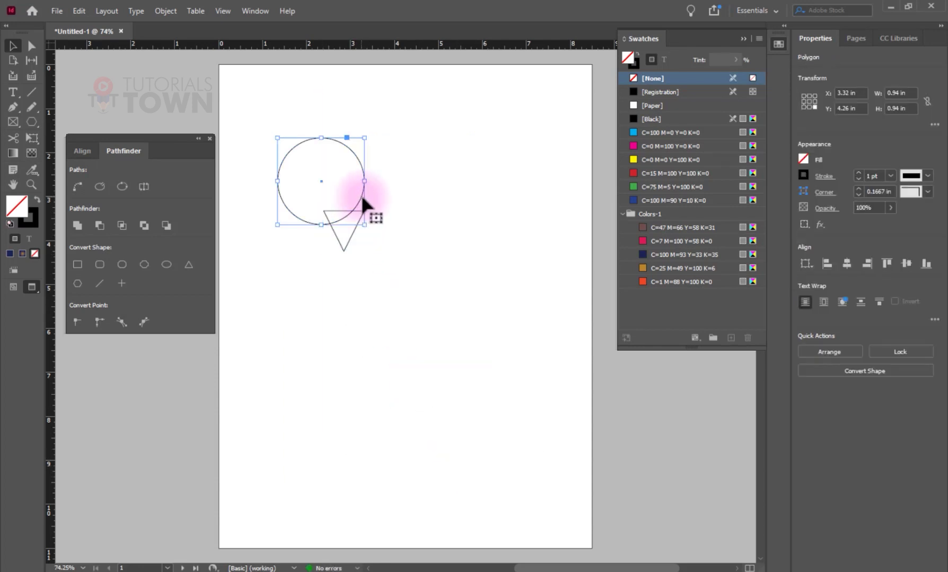
Flatten the circle into an ellipse about 1.98 × 1.46 in and raise the triangle to overlap its lower-right edge.
left_click(328, 140)
left_click_drag(322, 137, 322, 149)
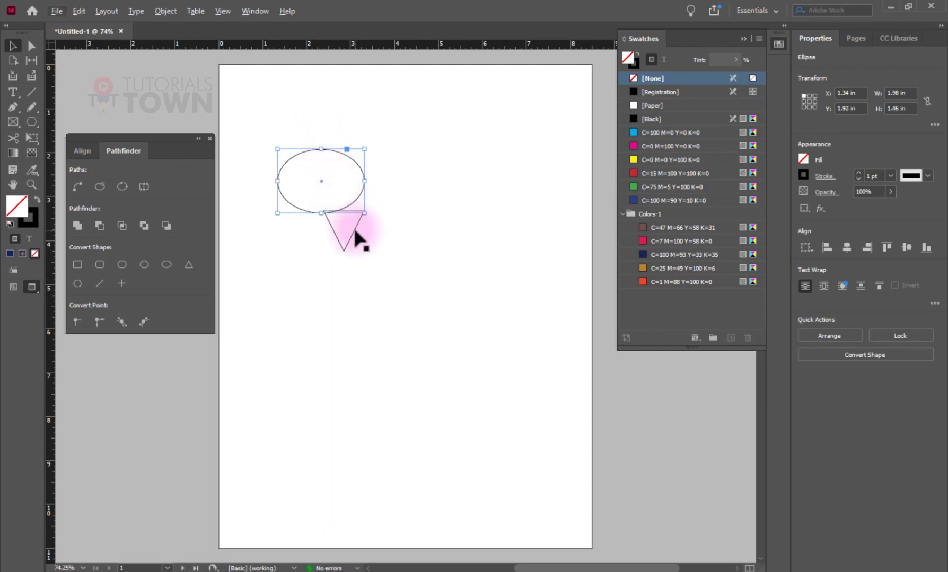
left_click_drag(355, 239, 357, 209)
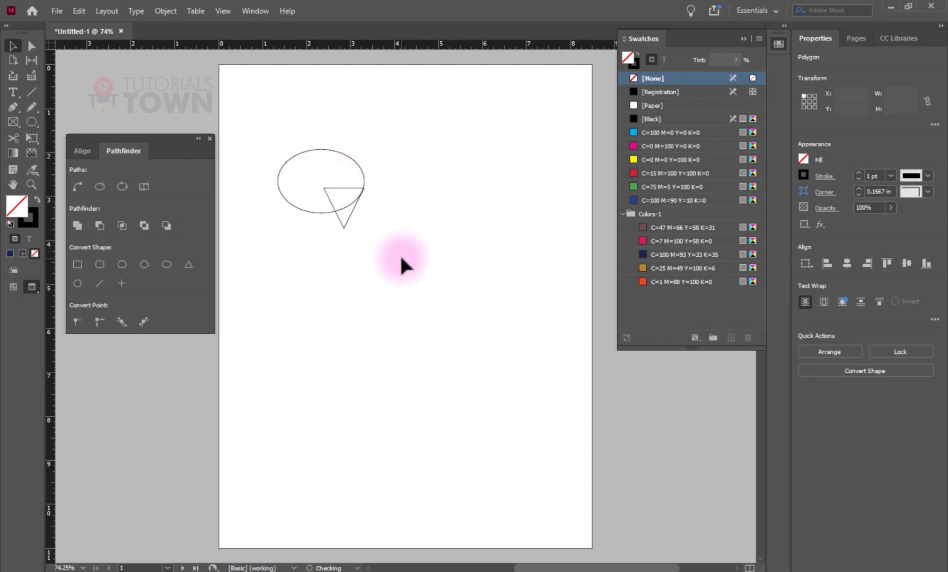
left_click(400, 254)
Swap fill and stroke on the ellipse and triangle to give a black fill without stroke, and shift the triangle slightly left.
left_click_drag(391, 152, 281, 266)
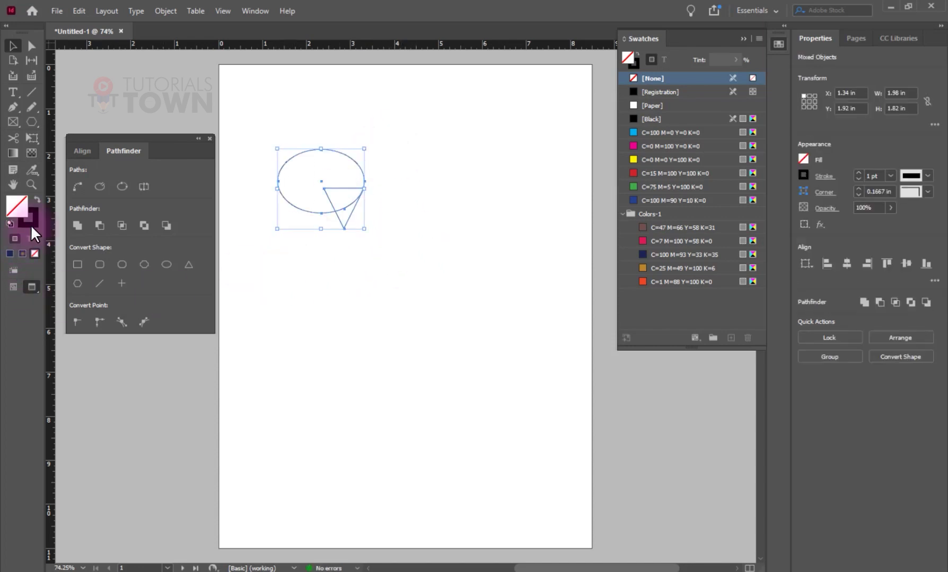
left_click(38, 198)
left_click(440, 222)
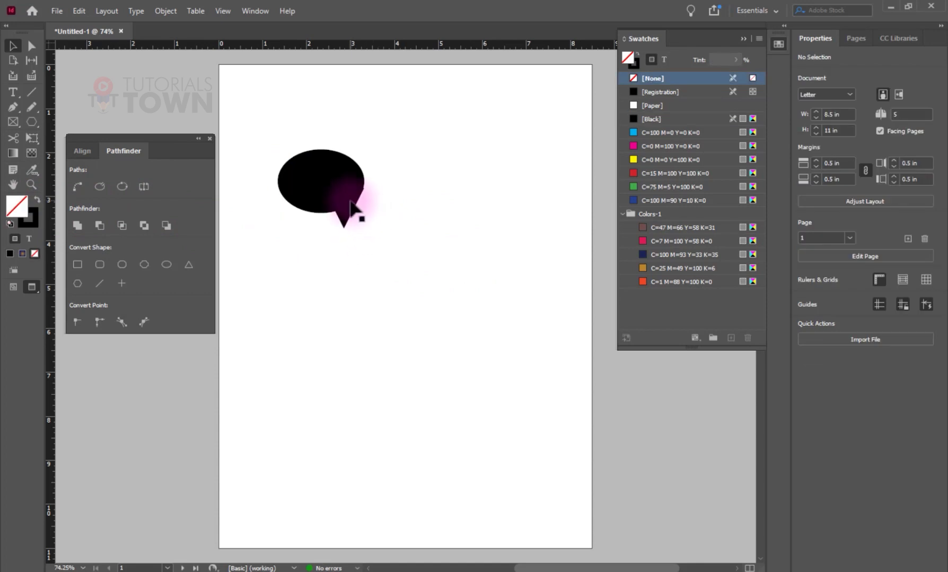
left_click_drag(352, 208, 339, 215)
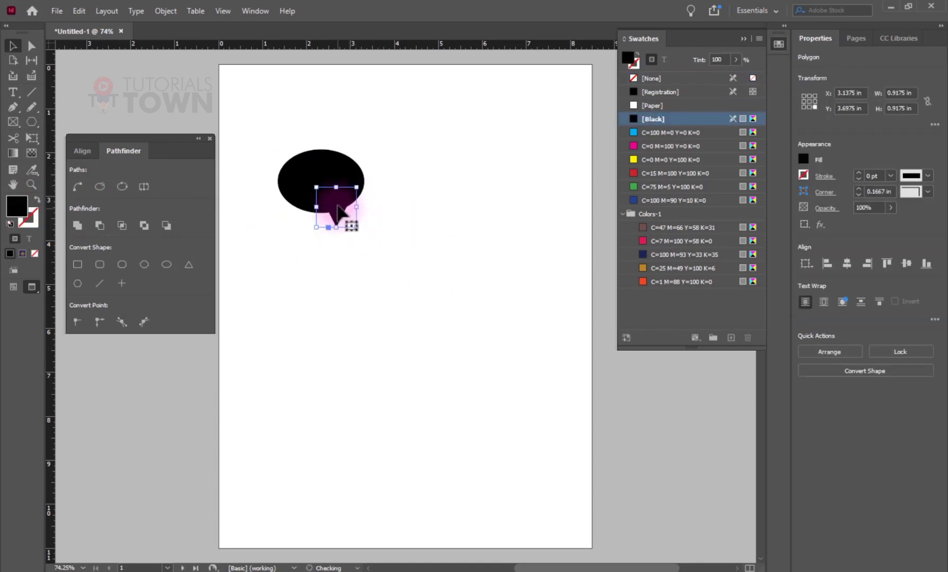
left_click(450, 247)
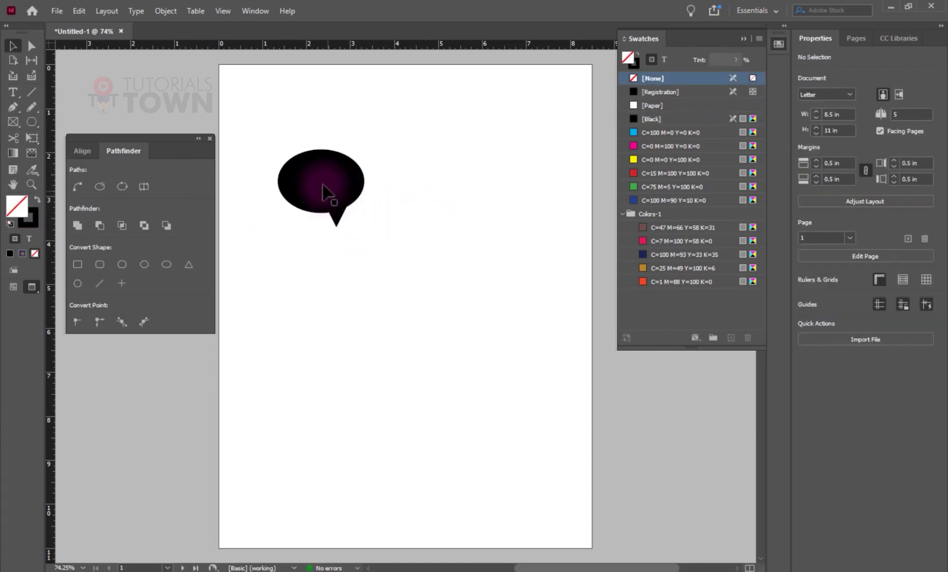
Unite the black ellipse and triangle into a speech bubble with Pathfinder Add, and move it to the right.
left_click(340, 215)
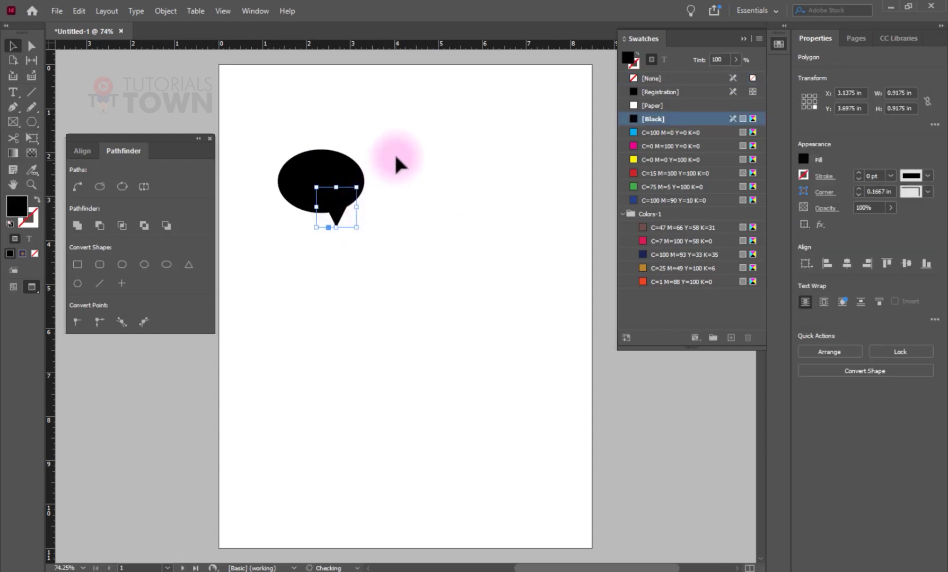
left_click_drag(388, 140, 254, 254)
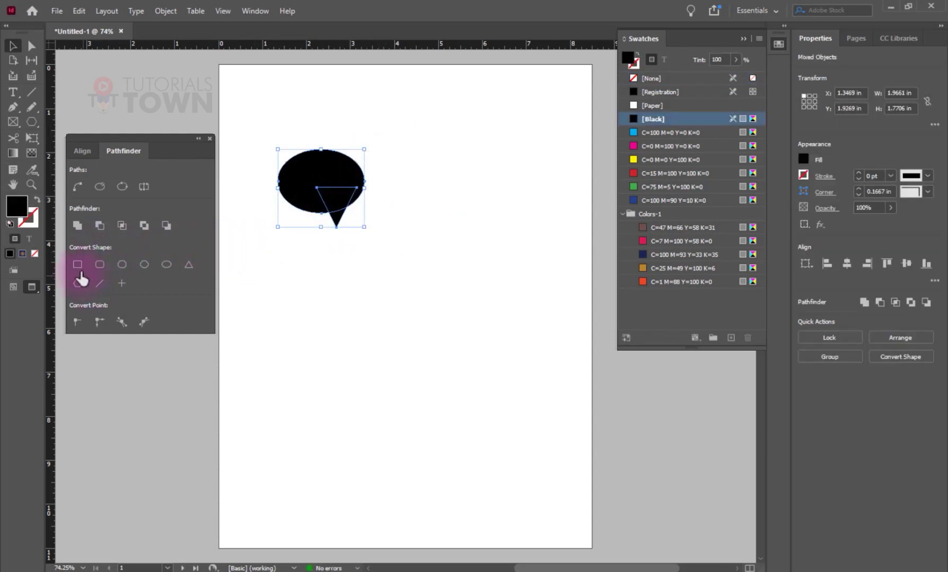
left_click(77, 225)
left_click_drag(345, 192, 386, 206)
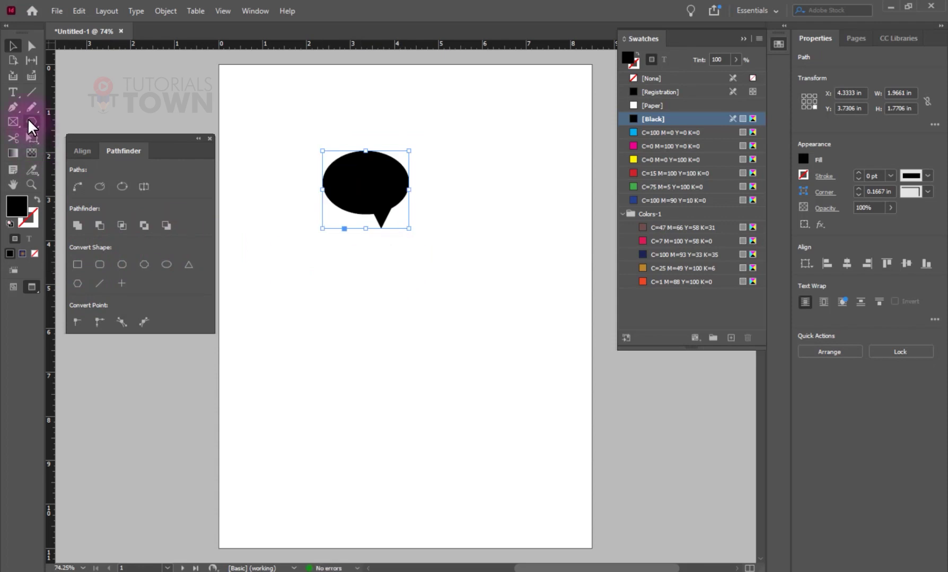
Draw an unfilled circle about 2.88 in across below the speech bubble.
left_click_drag(30, 121, 62, 150)
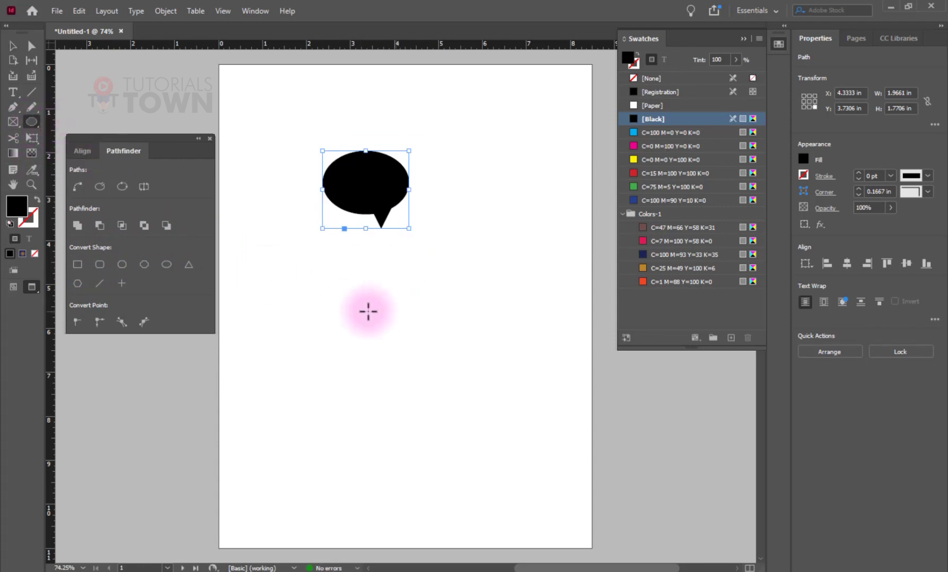
mouse_move(332, 303)
left_mouse_down()
mouse_move(444, 399)
mouse_move(458, 432)
left_mouse_up()
left_click(13, 46)
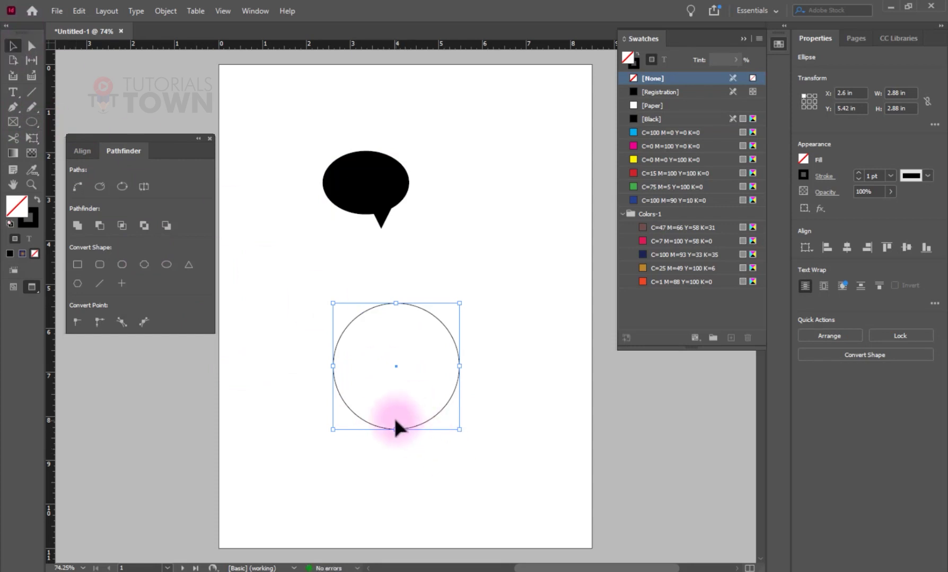
Place small circles about 0.62 in across centred on the top and bottom edges of the large circle.
left_click_drag(396, 429, 395, 339)
key("ctrl+z")
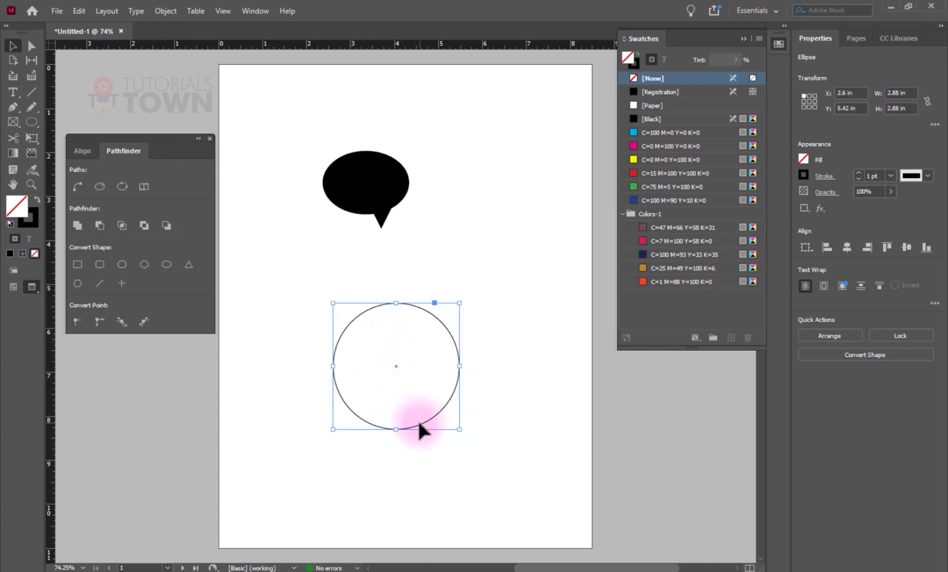
mouse_move(396, 430)
left_mouse_down()
mouse_move(398, 311)
mouse_move(399, 442)
mouse_move(398, 432)
left_mouse_up()
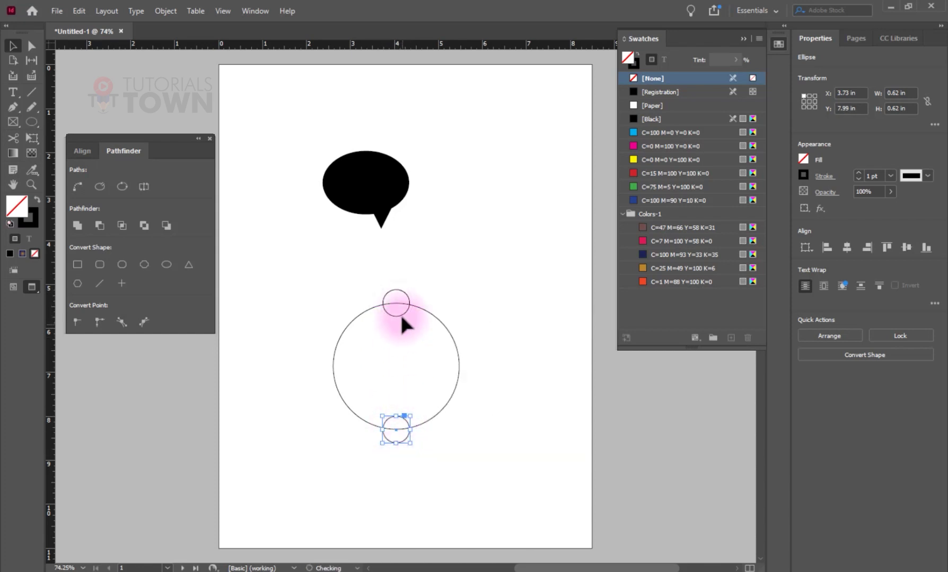
Try uniting the large circle and the two small circles with Pathfinder Add, and undo it.
key("ctrl+a")
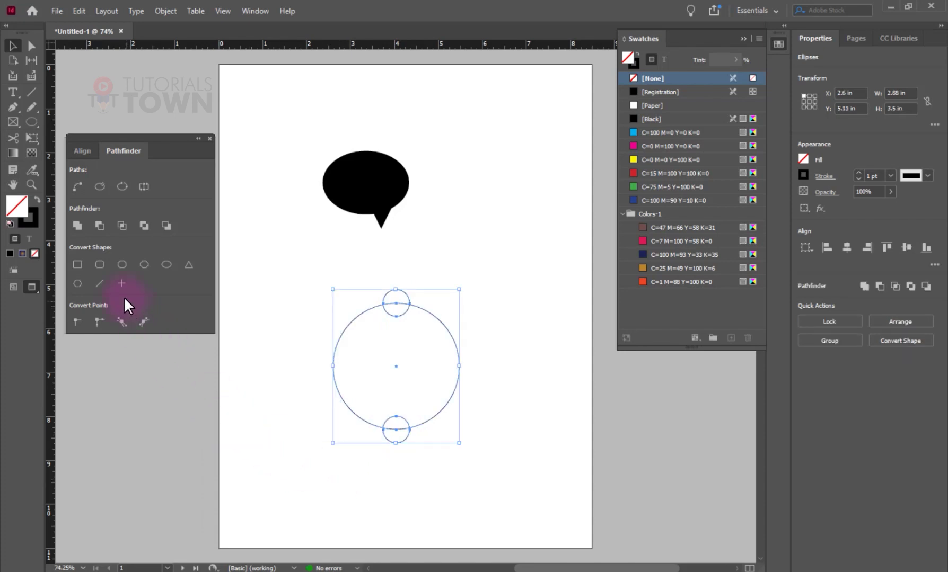
left_click(78, 227)
left_click(121, 323)
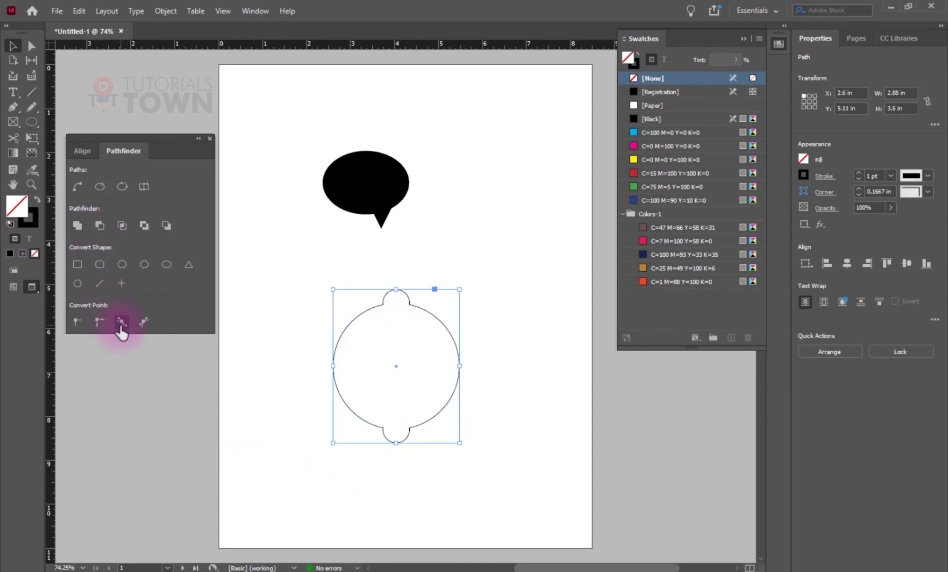
key("ctrl+z")
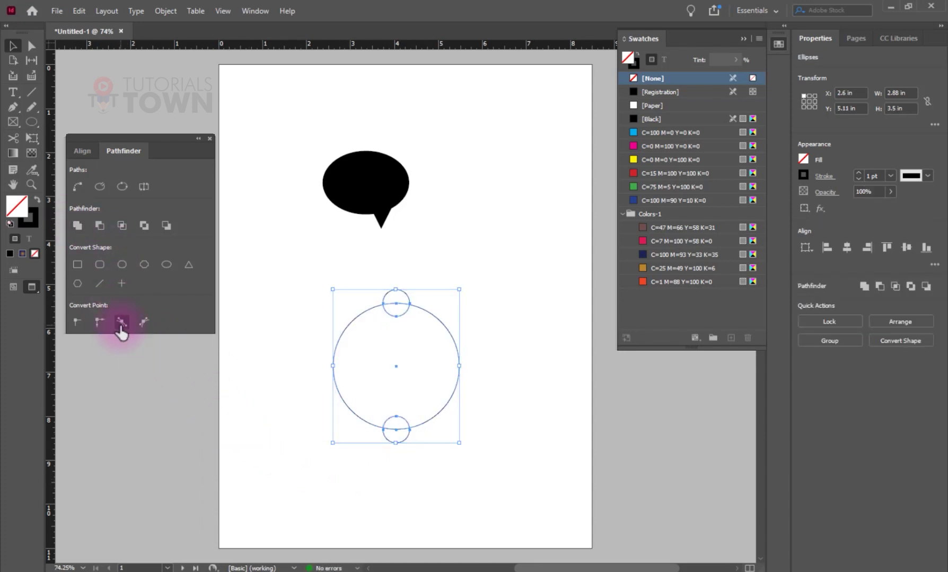
Clear the selection and reselect the large circle together with the two small circles.
left_click(561, 427)
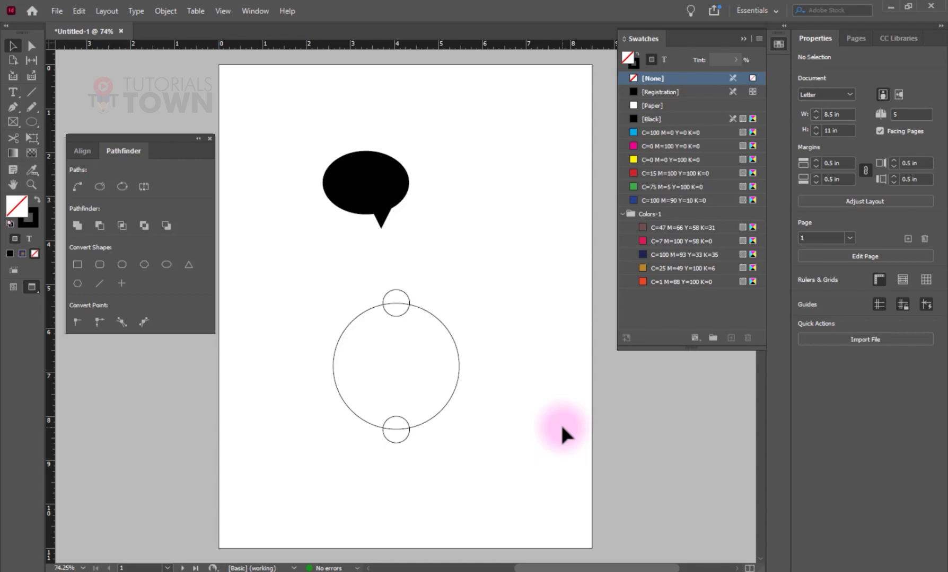
left_click(421, 425)
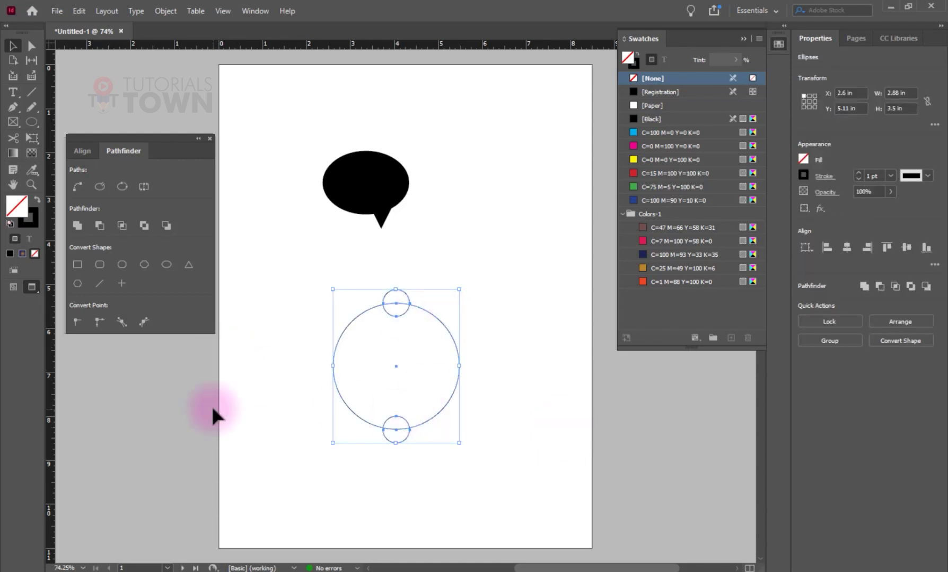